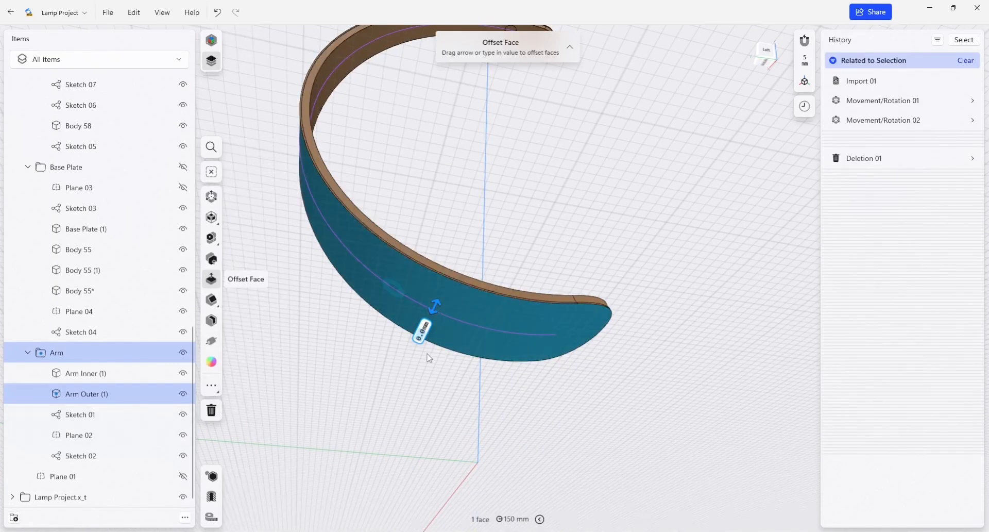
- Hide the Arm Outer (1) body so that only the inner arm is shown
right_click_drag(428, 357, 232, 412)
left_click(183, 395)
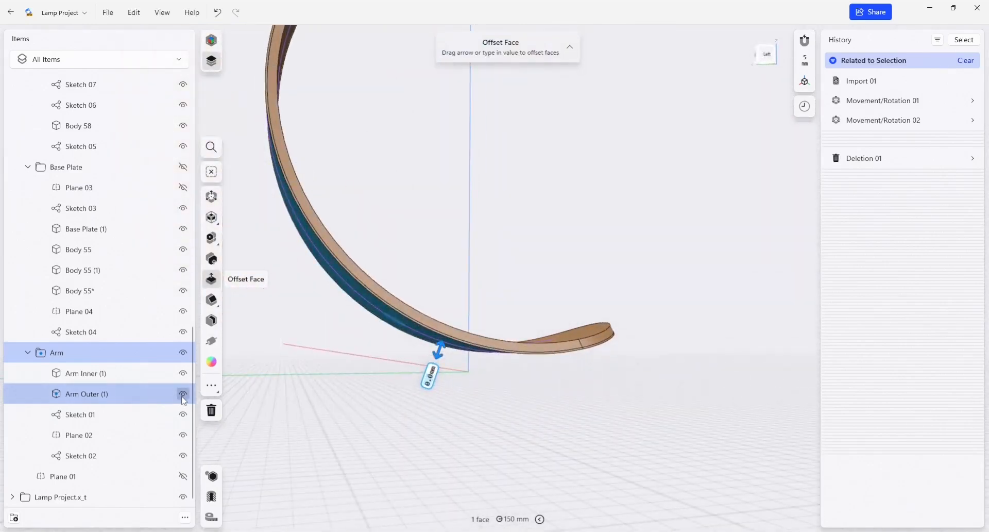
left_click(360, 417)
right_click_drag(360, 417, 290, 449)
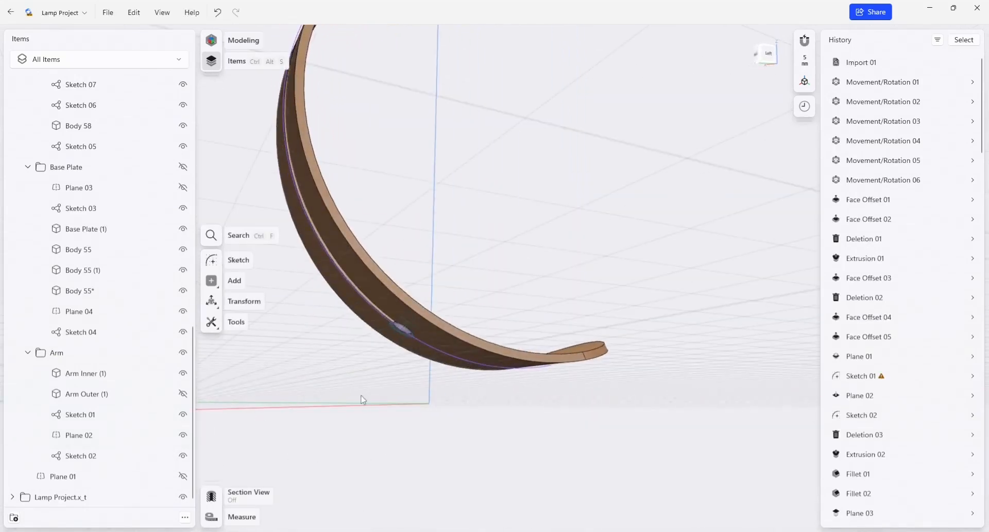
- Make Plane 01 visible and start a sketch on it
right_click_drag(363, 399, 420, 309)
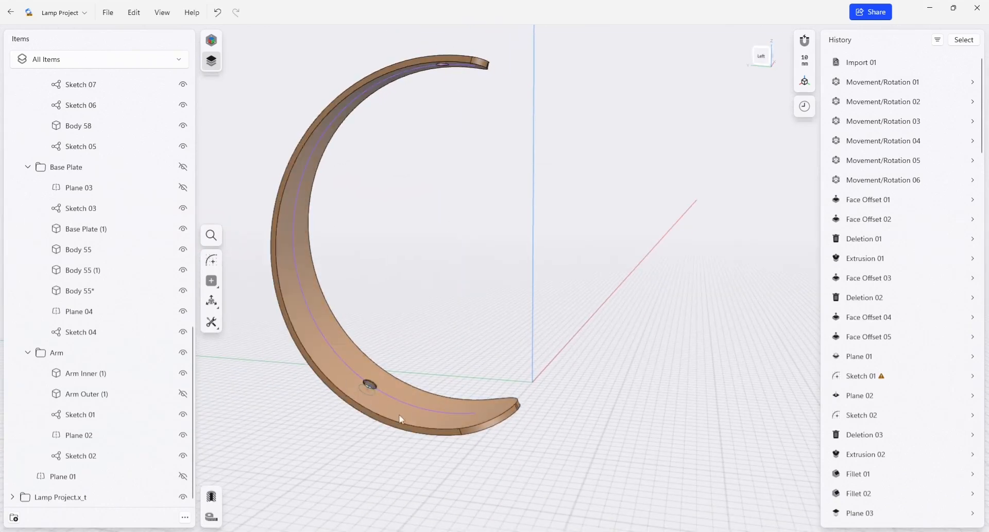
right_click_drag(322, 411, 571, 285)
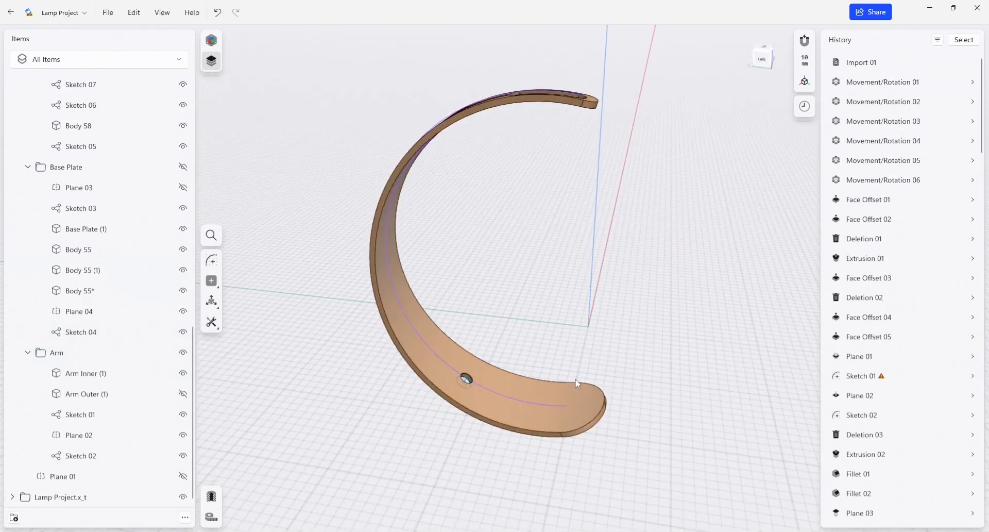
right_click_drag(649, 348, 648, 360)
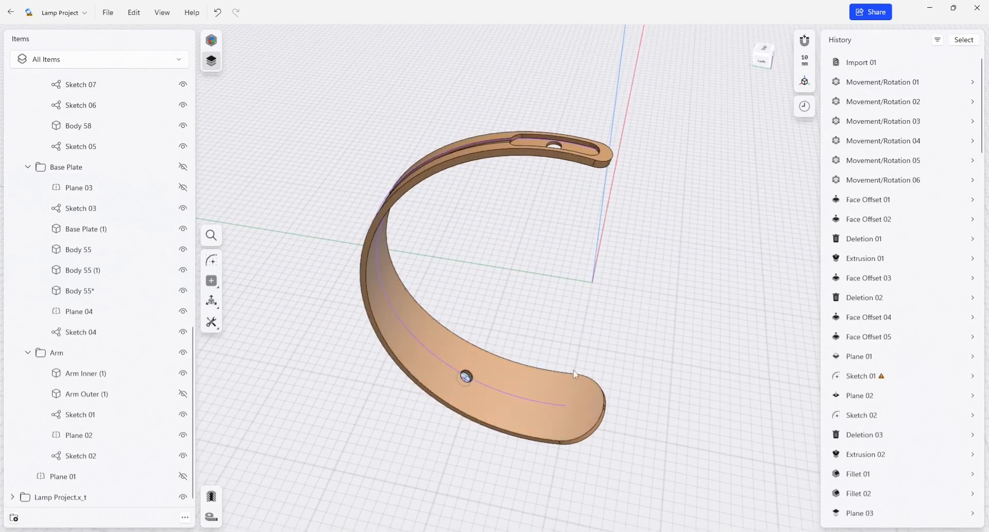
right_click_drag(411, 450, 461, 411)
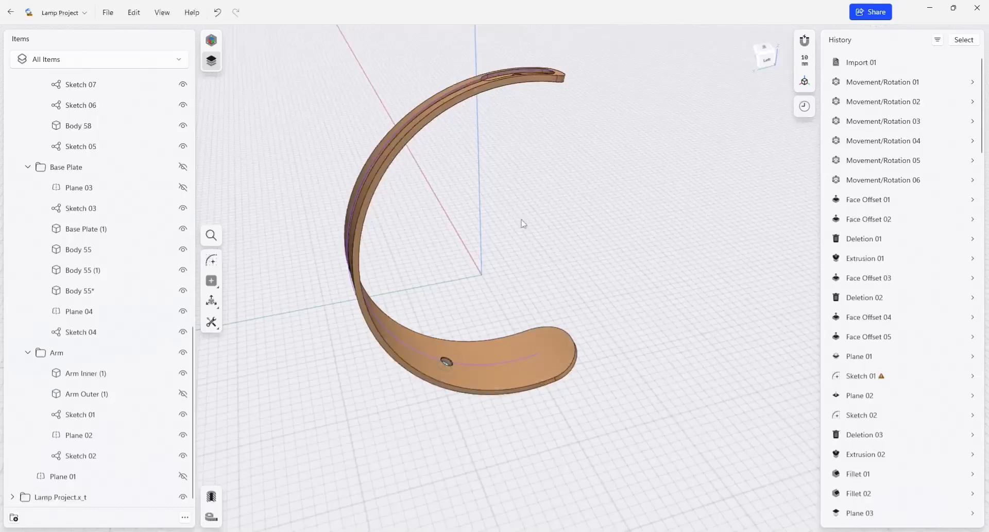
right_click_drag(523, 223, 510, 159)
right_click_drag(570, 363, 441, 299)
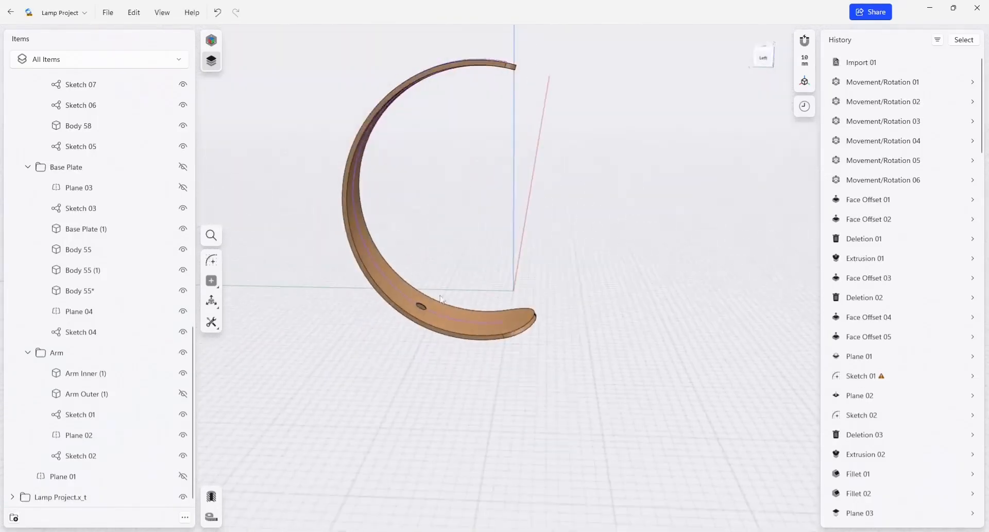
left_click(74, 476)
left_click(183, 476)
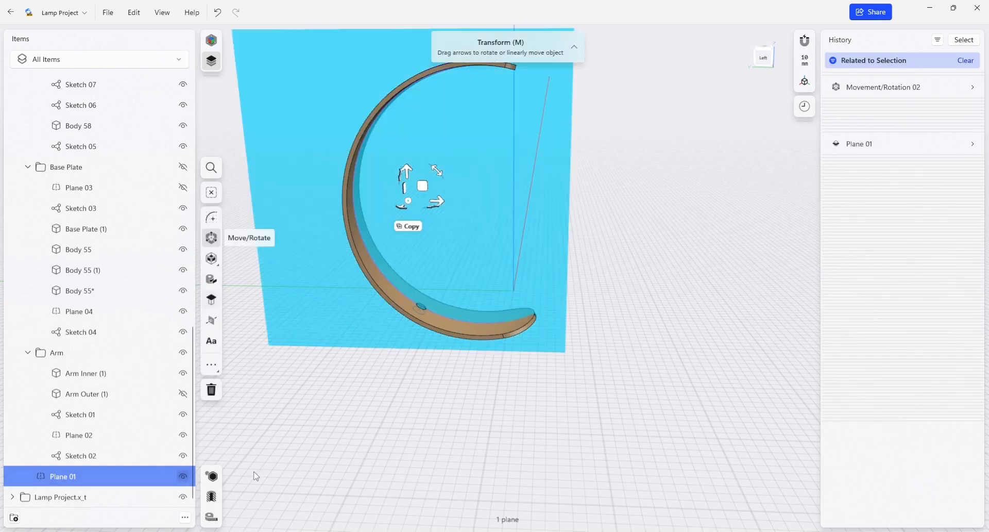
middle_click_drag(438, 415, 461, 435)
right_click_drag(462, 435, 454, 431)
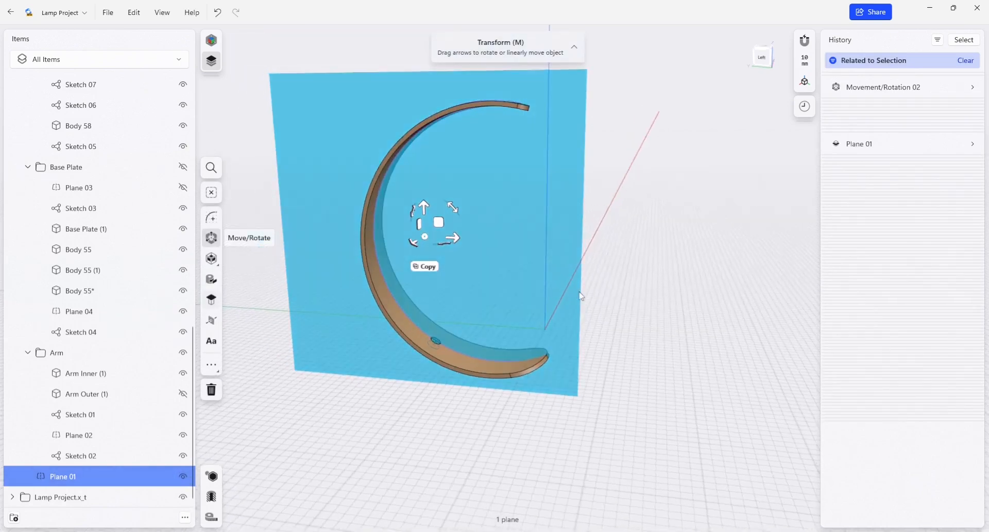
left_click(639, 310)
left_click(429, 335)
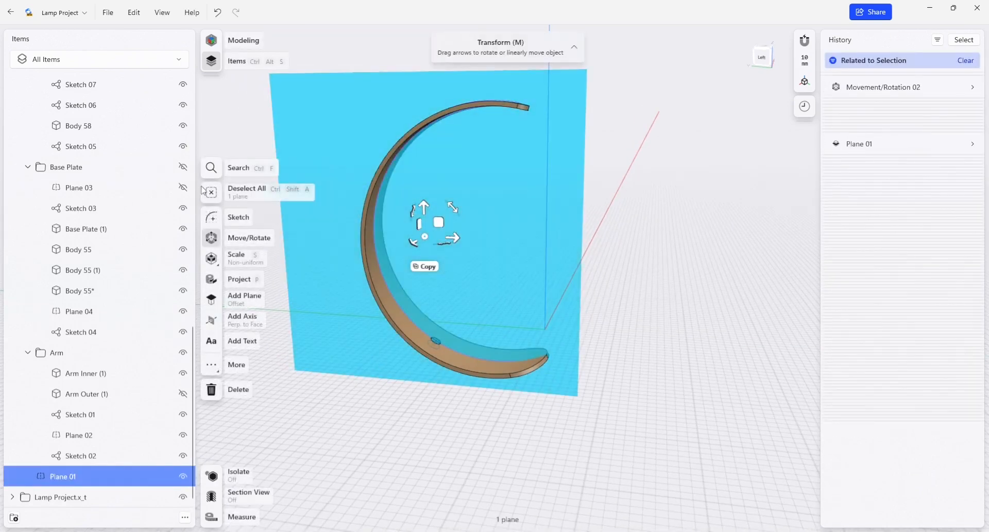
left_click(217, 218)
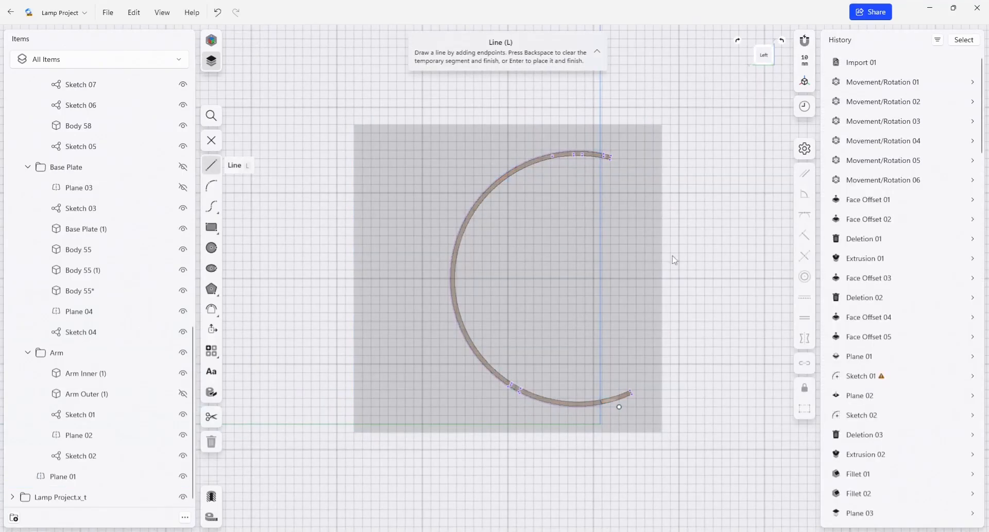
- Project two connected curved edges along the length of the inner arm onto the sketch plane
scroll(605, 307, "up", 5)
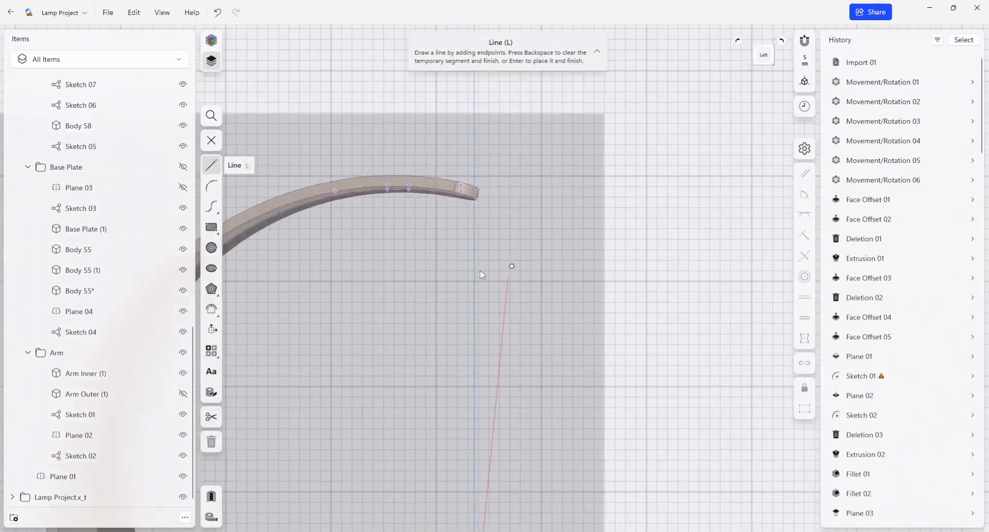
mouse_move(482, 274)
right_mouse_down()
mouse_move(471, 282)
mouse_move(530, 269)
mouse_move(562, 245)
mouse_move(553, 255)
mouse_move(347, 262)
right_mouse_up()
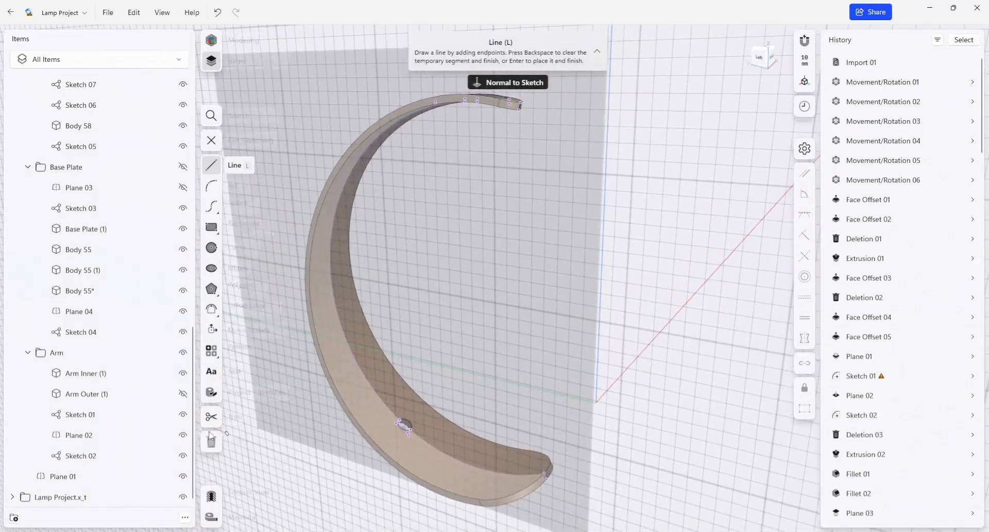
left_click(209, 394)
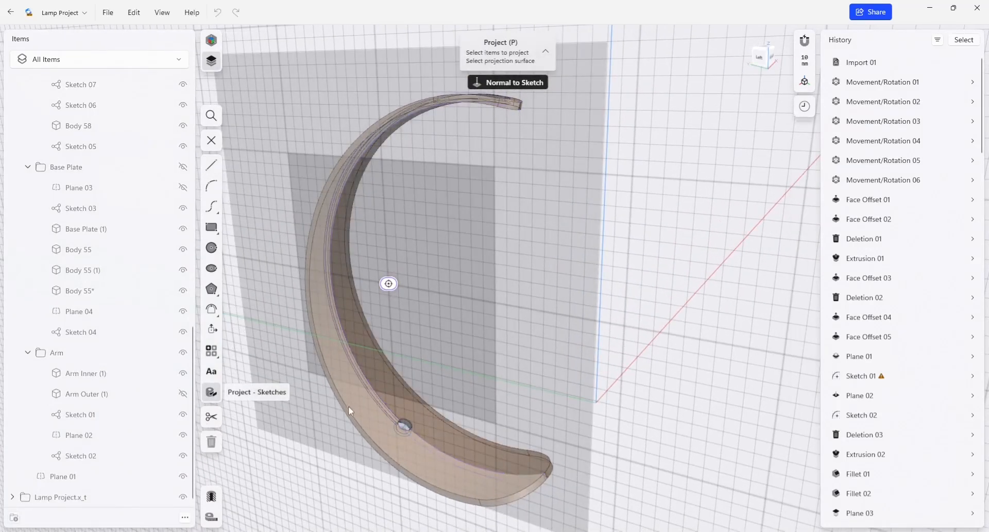
left_click(348, 411)
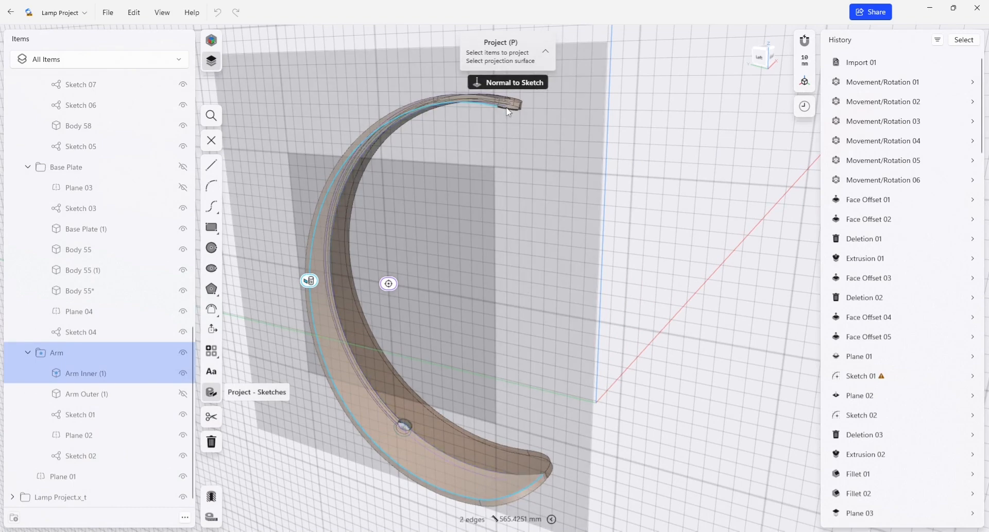
left_click(540, 317)
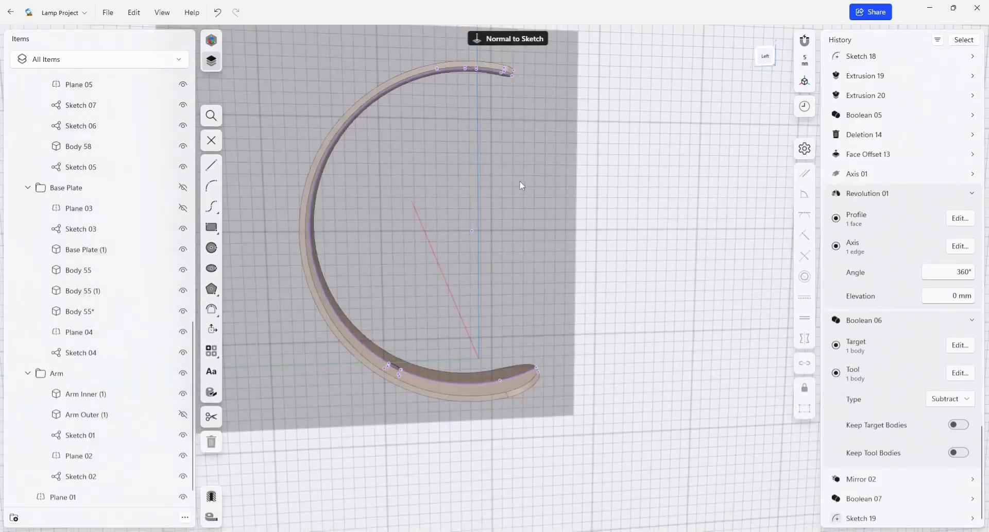
- Try to project three outer curved edges of the inner arm onto the sketch plane
right_click_drag(483, 185, 484, 211)
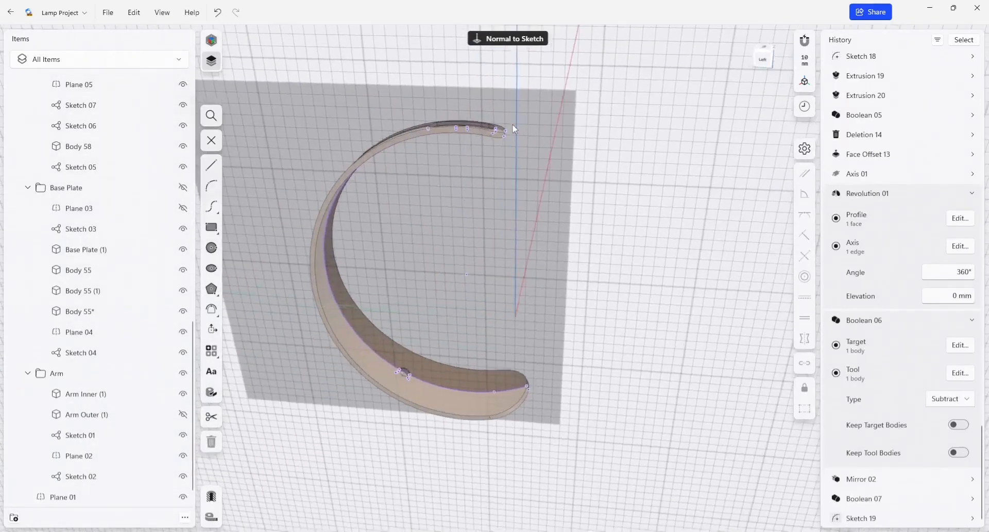
scroll(515, 128, "up", 3)
left_click(211, 391)
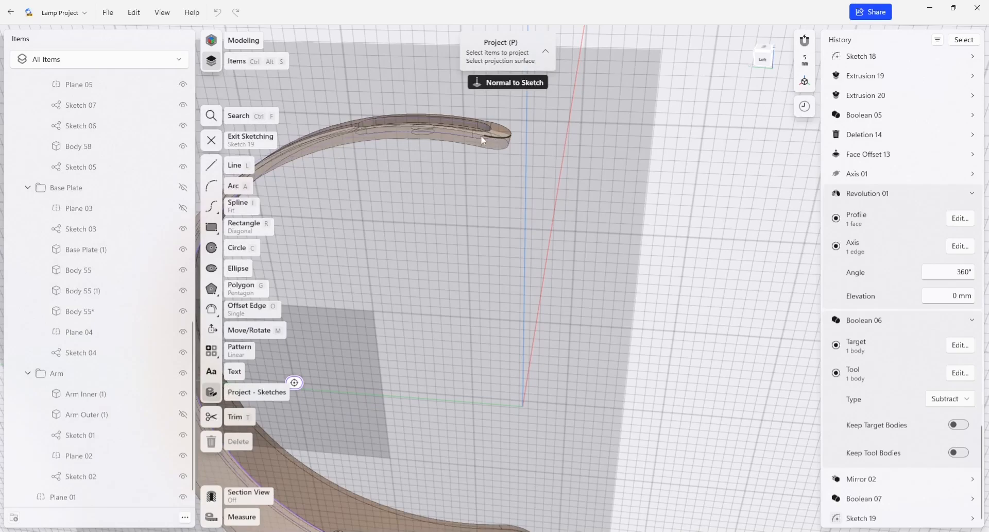
double_click(475, 137)
middle_click_drag(461, 168, 617, 41)
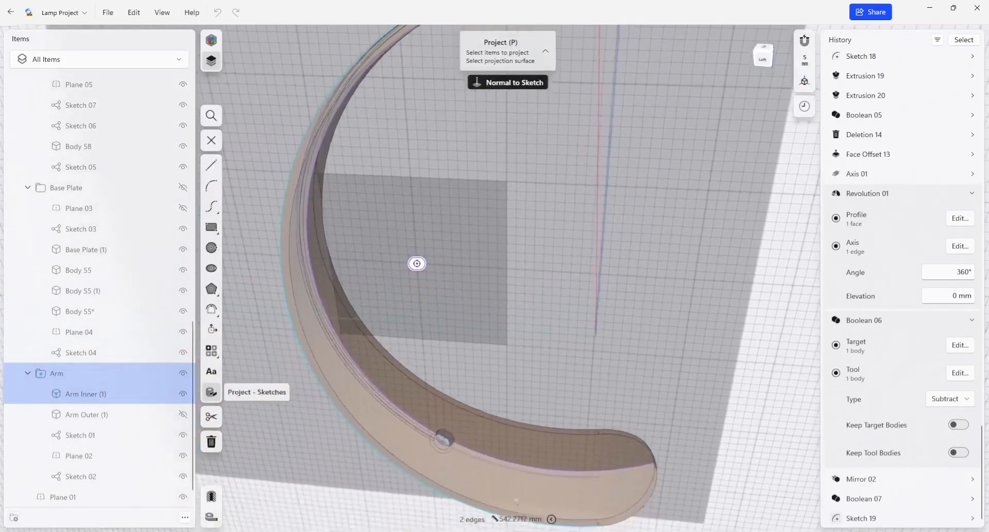
middle_click_drag(525, 487, 506, 405)
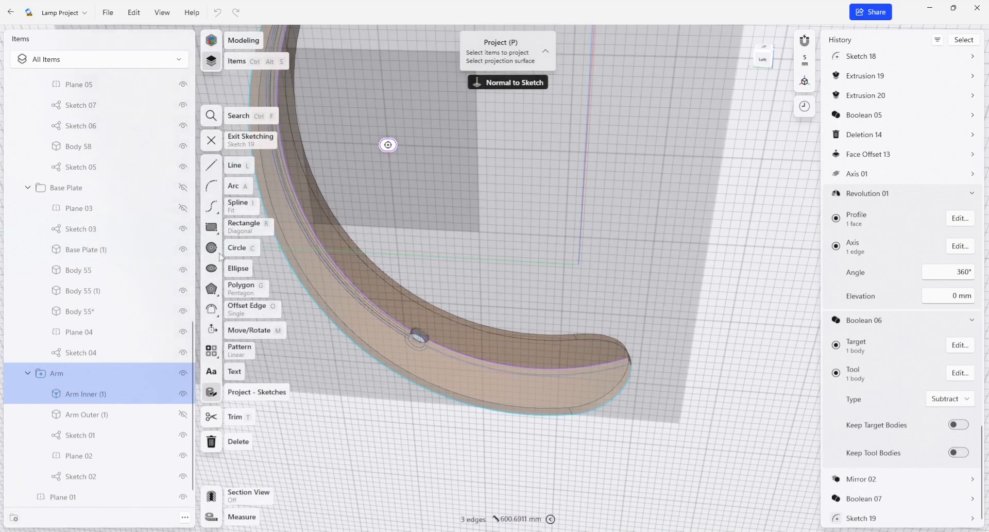
left_click(560, 460)
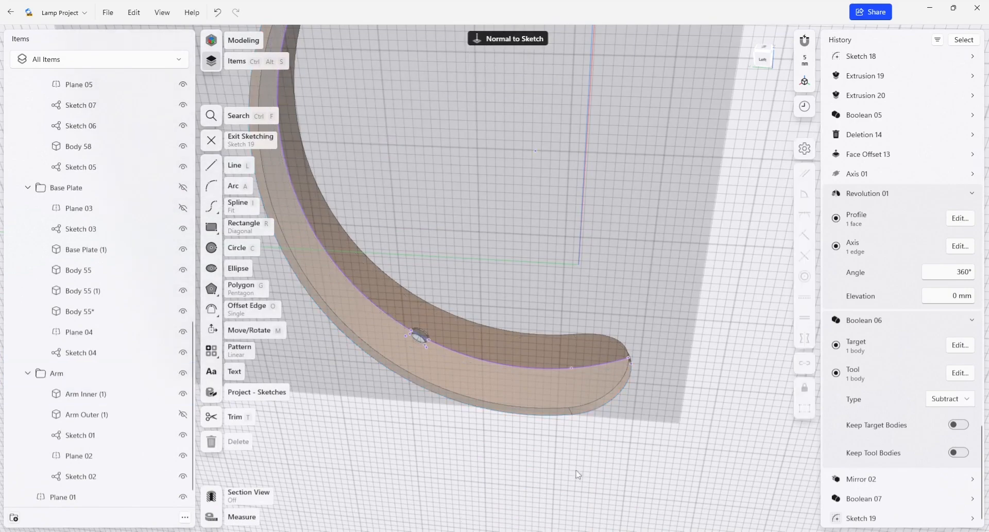
- Sketch a straight line about 58 mm long extending outward from the upper end of the projected arm curve
mouse_move(577, 473)
right_mouse_down()
mouse_move(527, 446)
mouse_move(526, 415)
mouse_move(525, 439)
right_mouse_up()
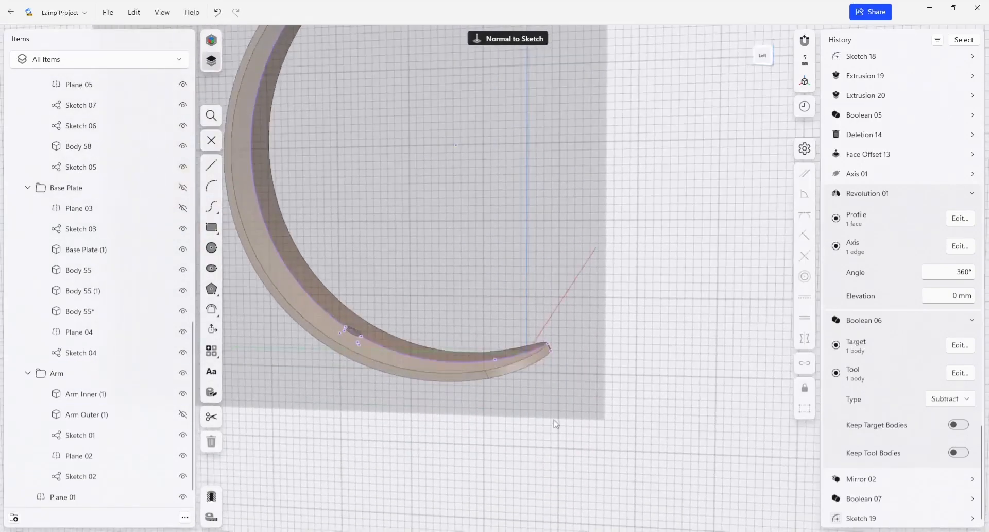
middle_click_drag(543, 211, 538, 279)
right_click_drag(539, 278, 498, 200)
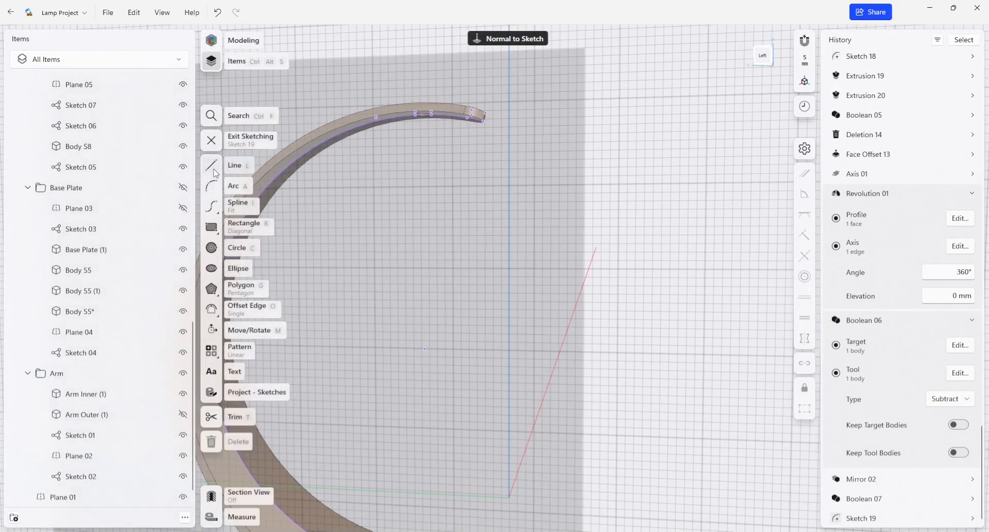
left_click(211, 165)
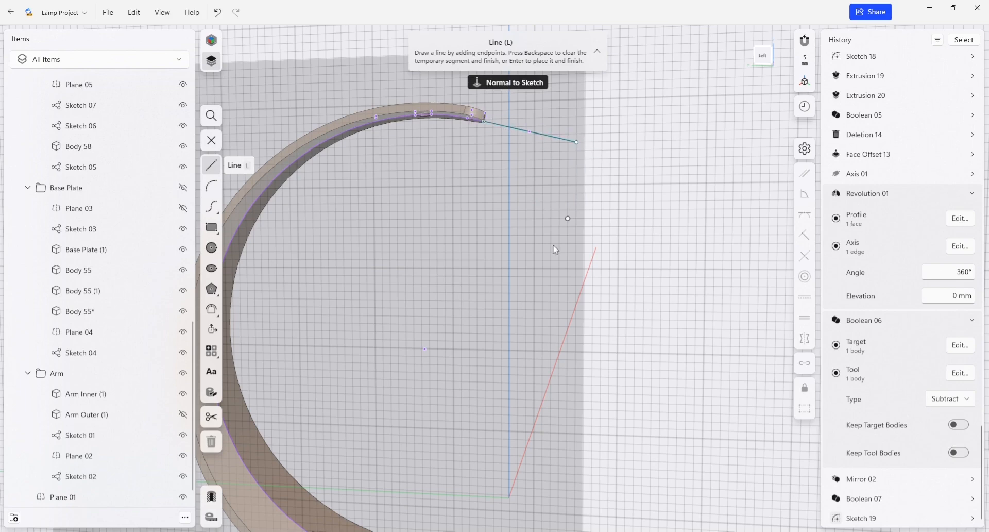
mouse_move(533, 247)
middle_mouse_down()
mouse_move(535, 151)
mouse_move(546, 121)
middle_mouse_up()
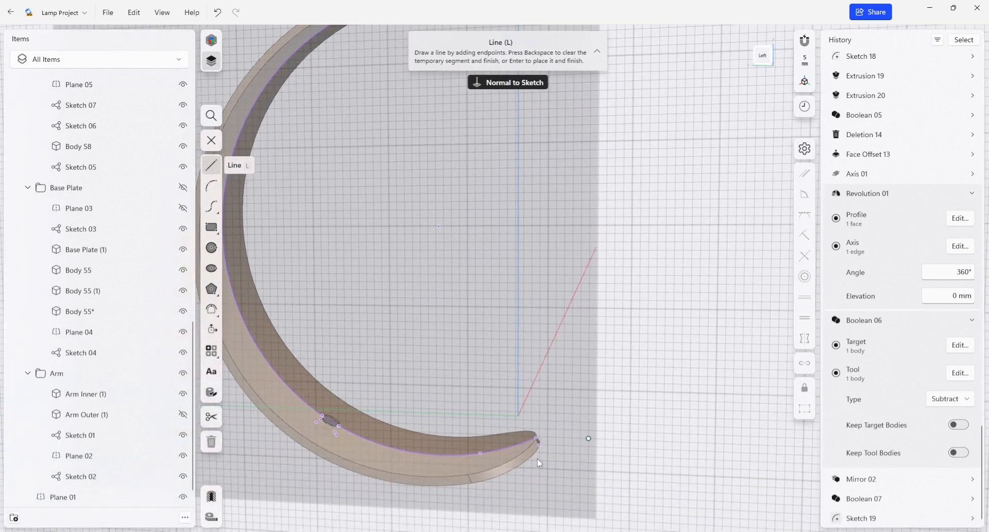
middle_click_drag(508, 41, 512, 231)
key("Escape")
- Apply a tangent constraint between the new line and the adjoining projected curve at the arm's upper end
left_click(528, 199)
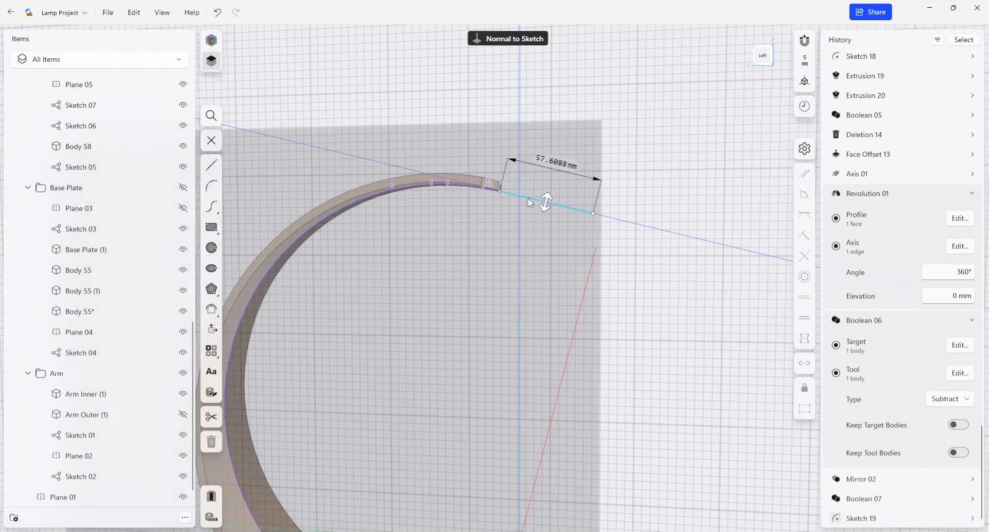
right_click_drag(492, 240, 491, 191)
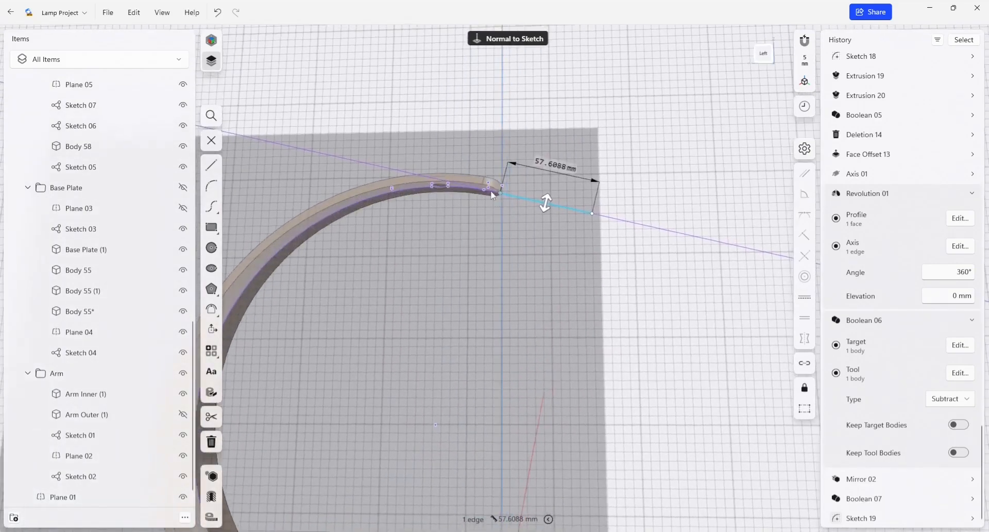
scroll(491, 196, "up", 6)
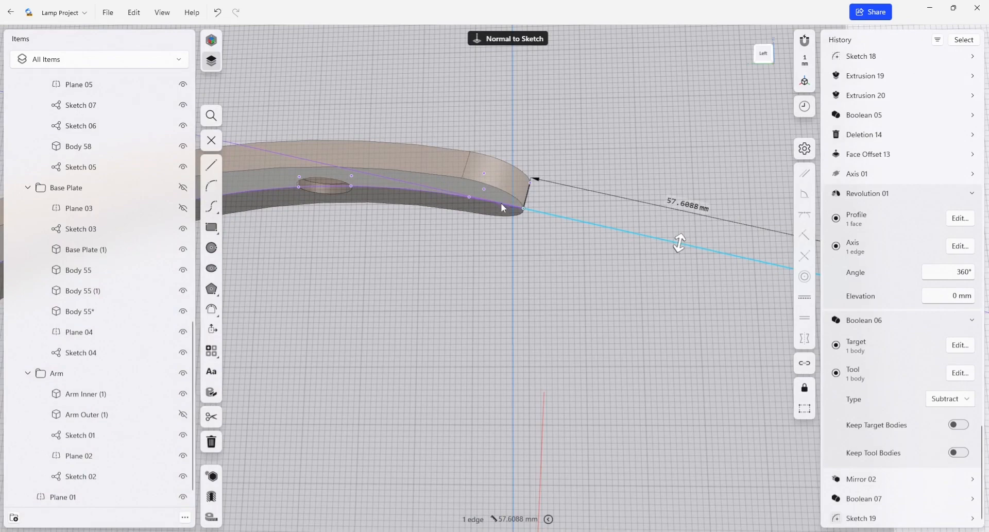
left_click(501, 203)
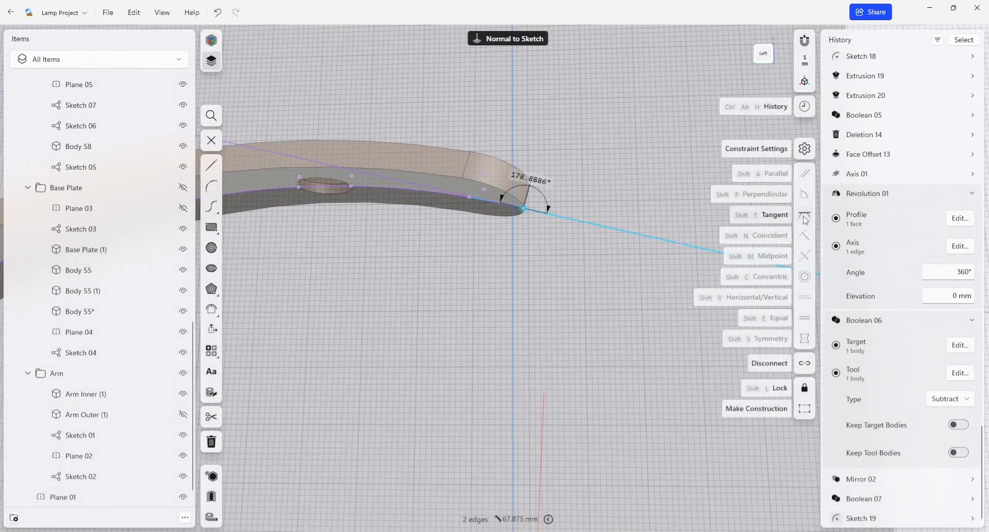
left_click(803, 216)
scroll(659, 226, "down", 2)
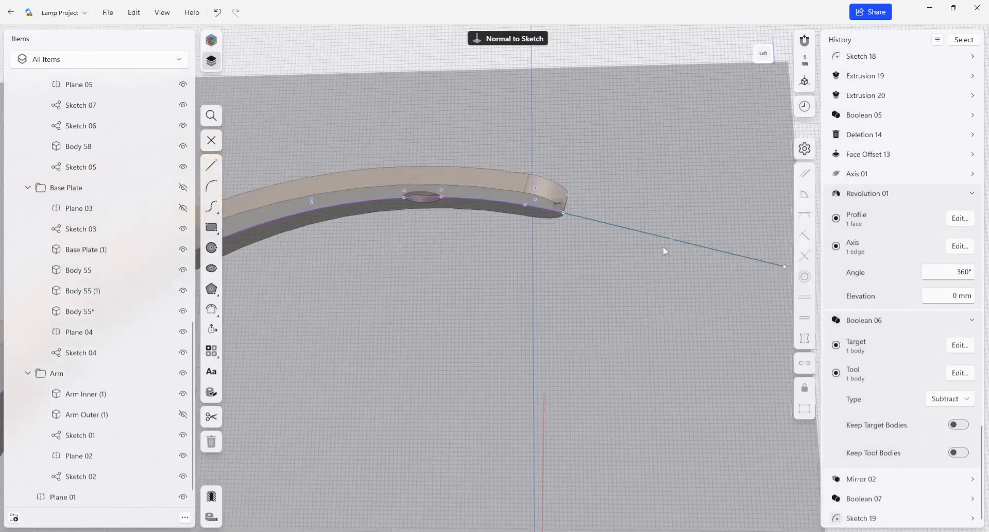
- Set the length of the line at the arm's upper end to 50 mm
middle_click_drag(737, 250, 570, 253)
key("Escape")
double_click(558, 250)
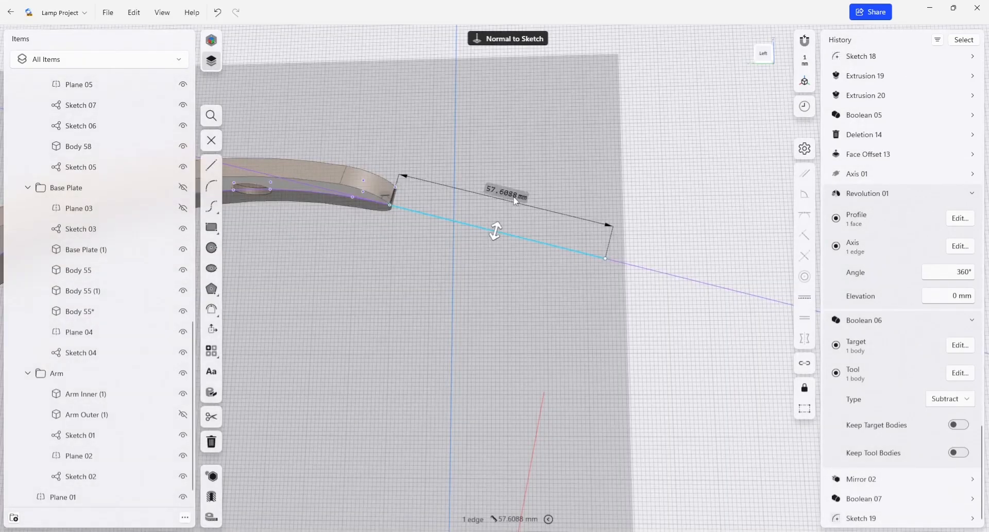
left_click(516, 200)
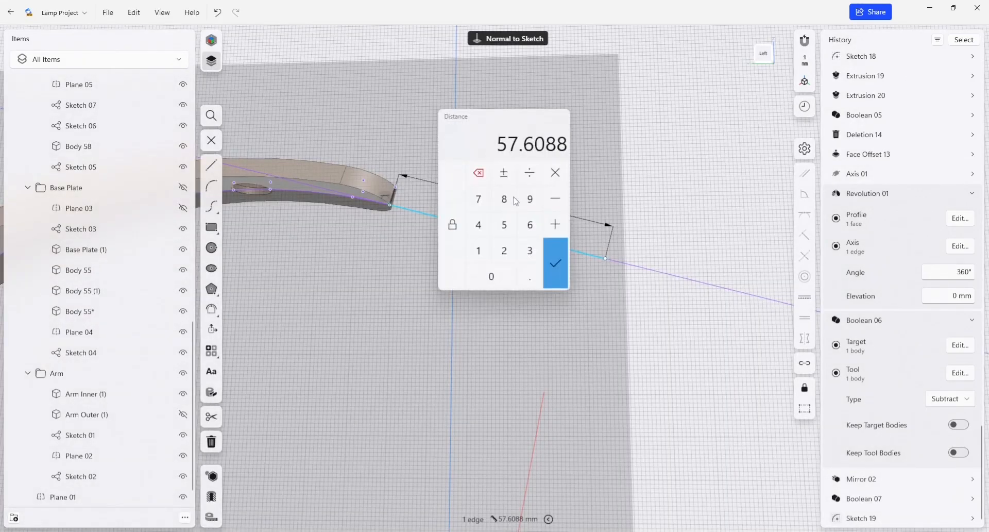
left_click(555, 266)
scroll(550, 274, "down", 2)
middle_click_drag(524, 296, 517, 243)
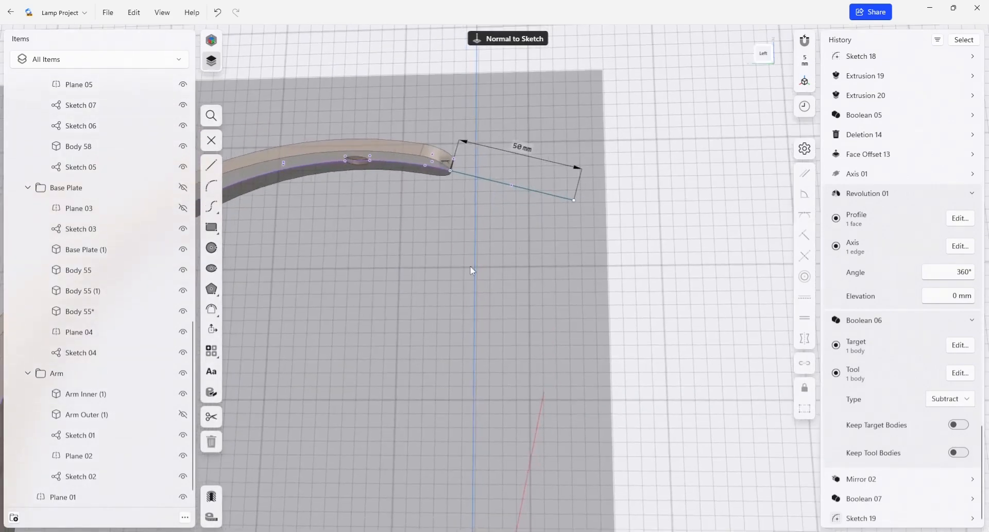
scroll(479, 290, "down", 2)
middle_click_drag(478, 290, 472, 155)
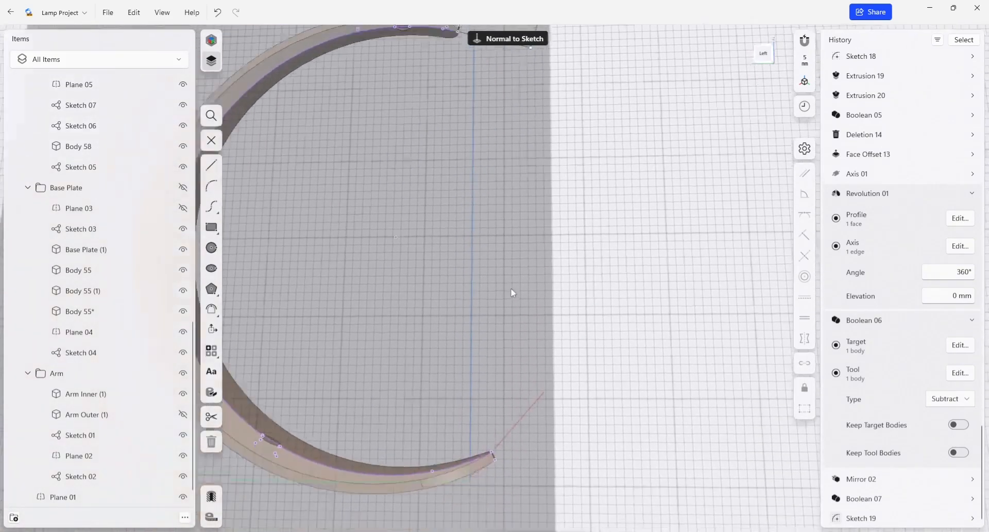
middle_click_drag(511, 288, 508, 263)
scroll(508, 263, "down", 1)
scroll(511, 263, "up", 2)
scroll(511, 263, "down", 2)
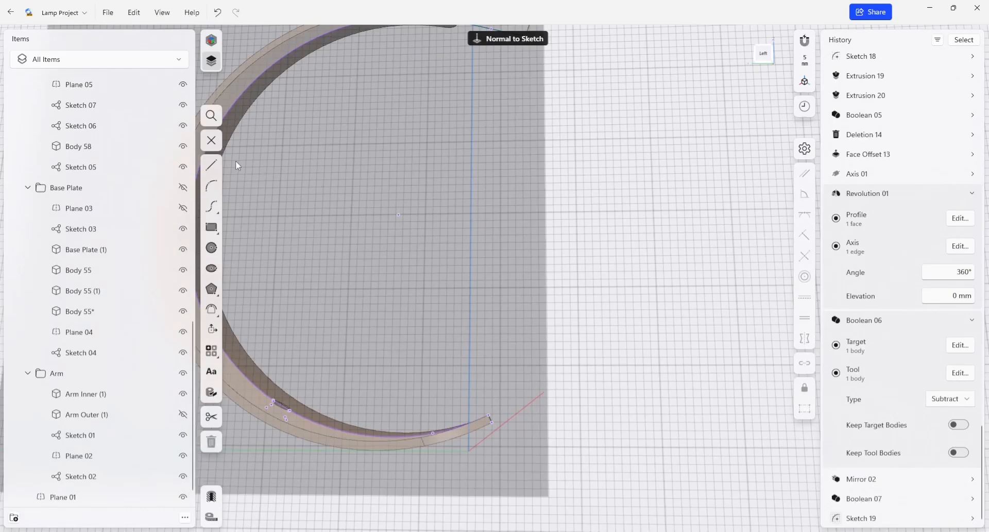
- Sketch a downward line about 231 mm long from the upper line's free end, then one about 38 mm long to the arm's lower endpoint
left_click(211, 165)
middle_click_drag(523, 273, 501, 325)
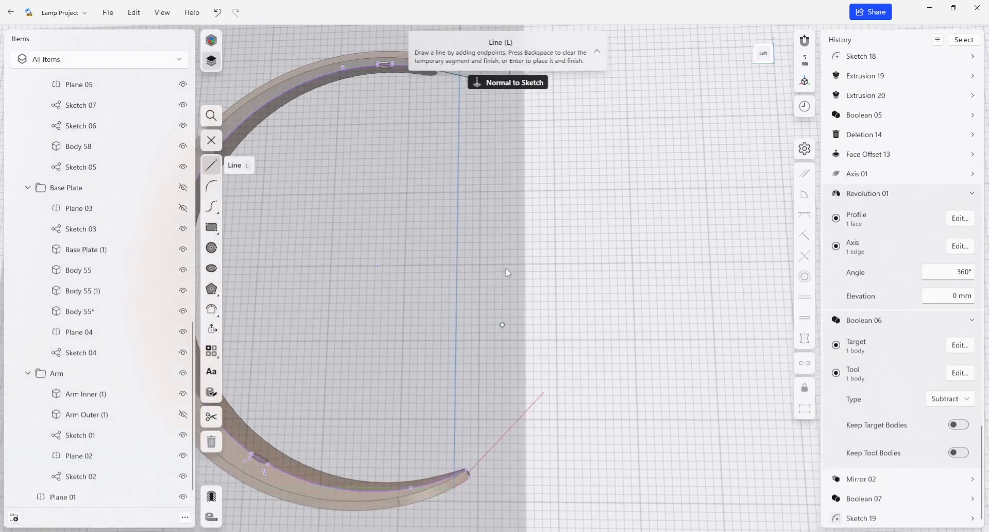
scroll(529, 139, "down", 1)
middle_click_drag(528, 140, 506, 170)
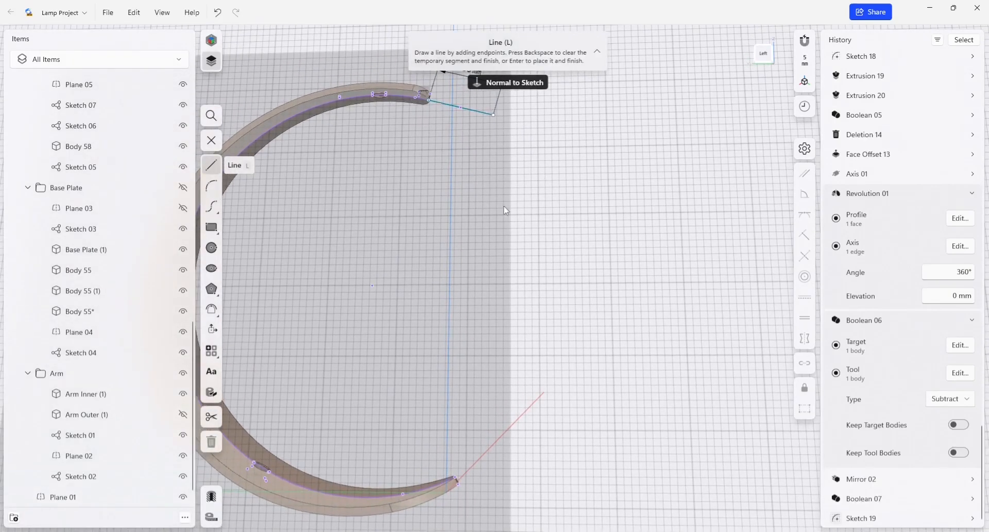
middle_click_drag(480, 313, 490, 242)
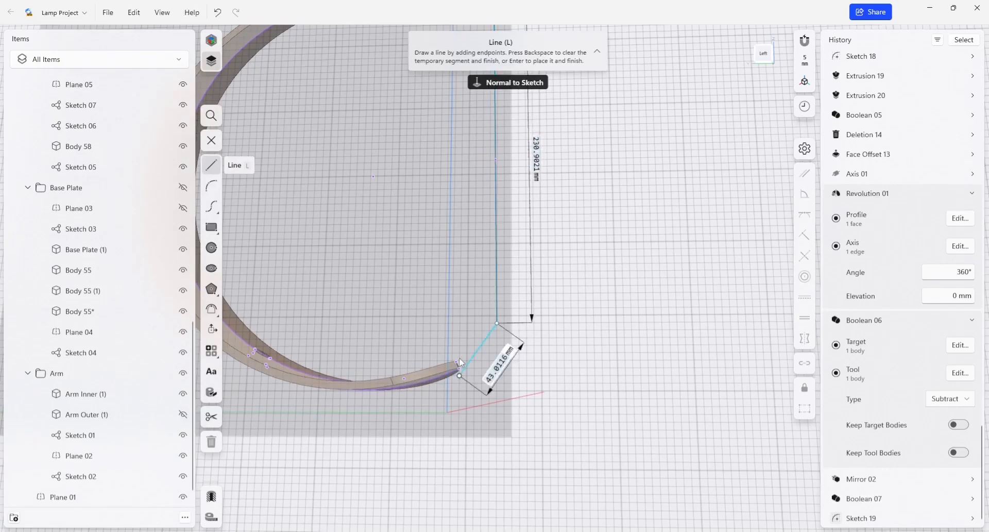
scroll(456, 364, "up", 5)
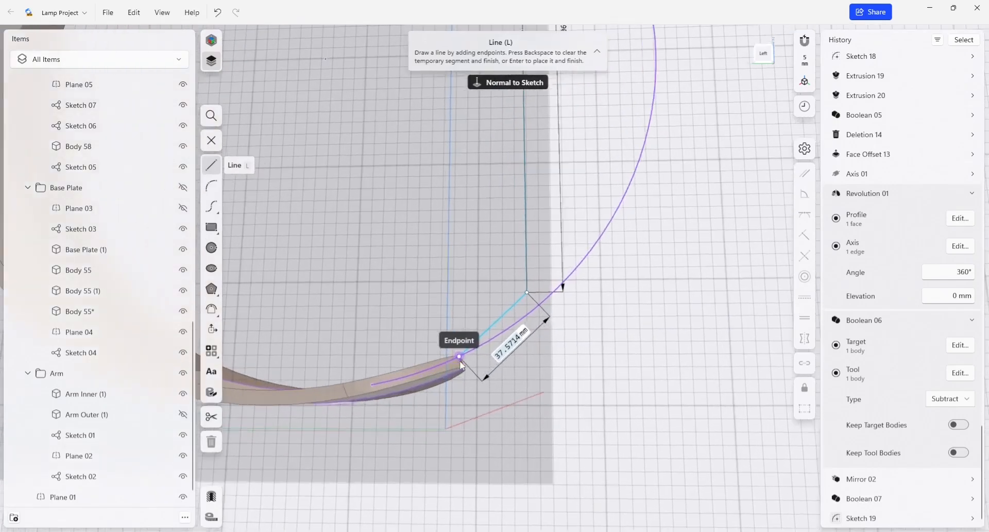
left_click(464, 343)
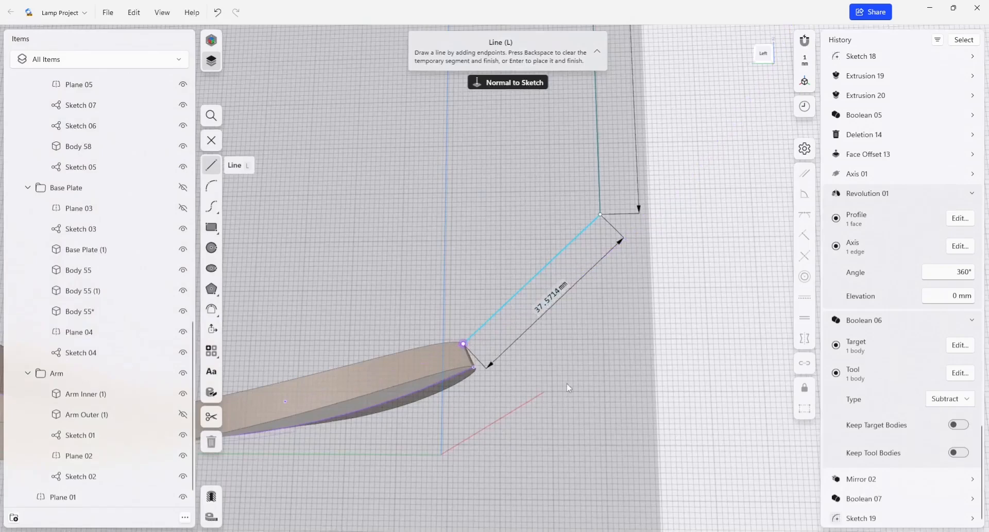
key("Escape")
key("Escape")
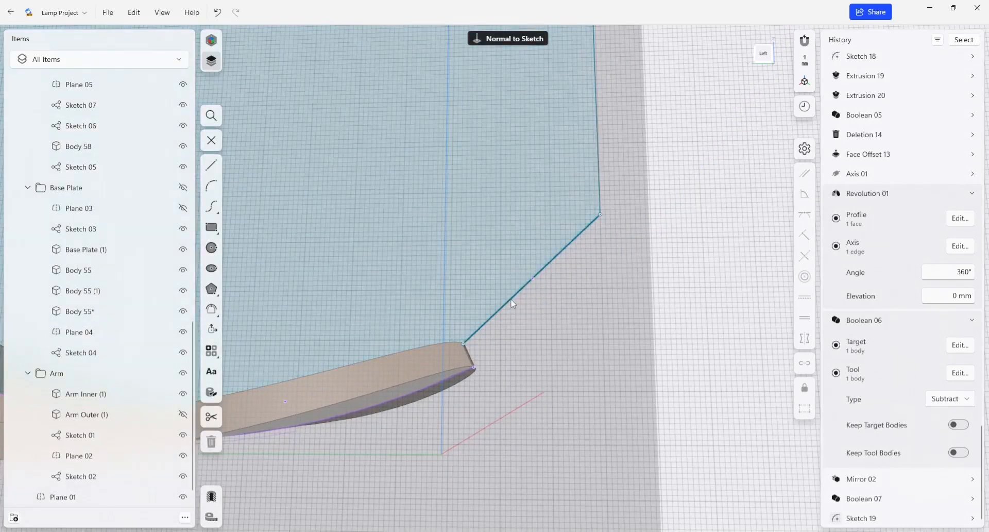
- Constrain the short lower line tangent to the projected arm curve and make the long closing line vertical
left_click(532, 278)
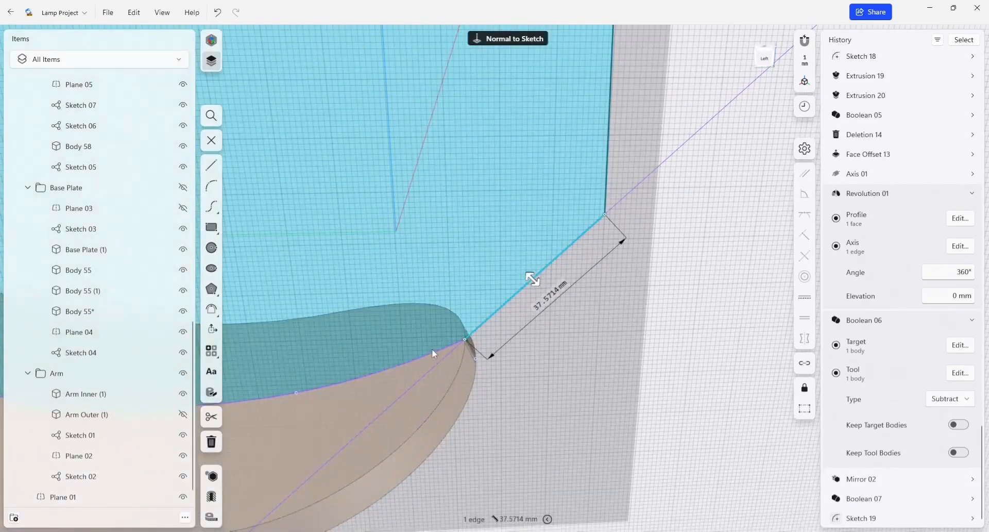
left_click(433, 349)
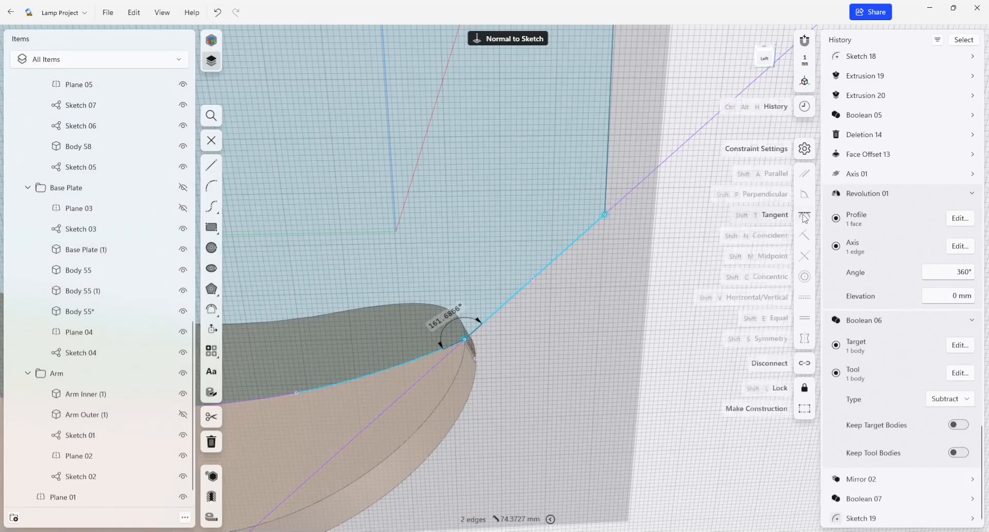
key("shift+t")
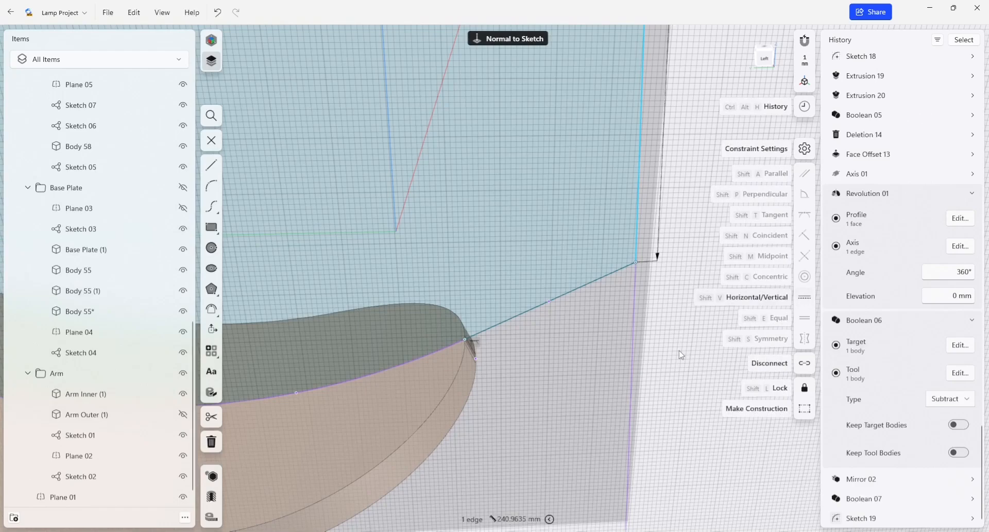
mouse_move(681, 355)
right_mouse_down()
mouse_move(635, 314)
mouse_move(589, 310)
right_mouse_up()
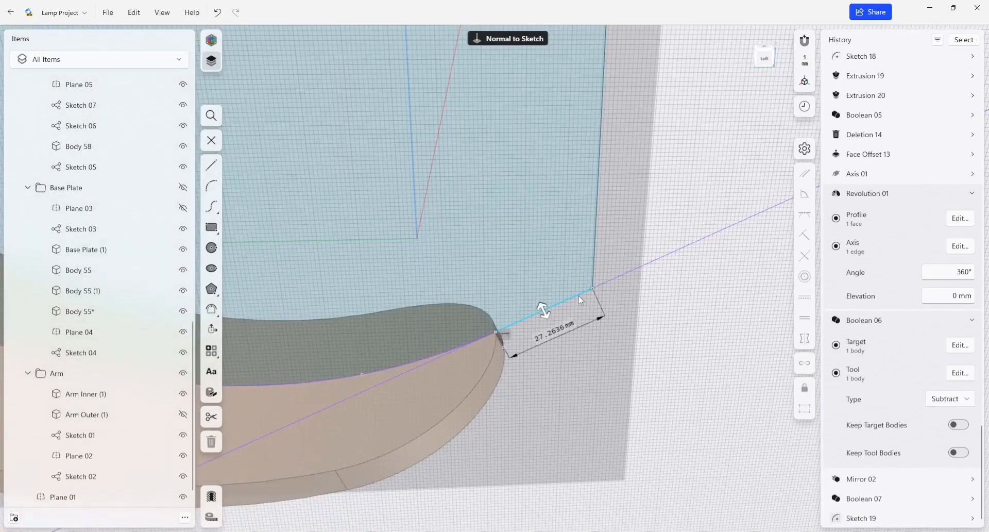
- Finish the sketch with the closed profile and hide Plane 01
left_click(580, 297)
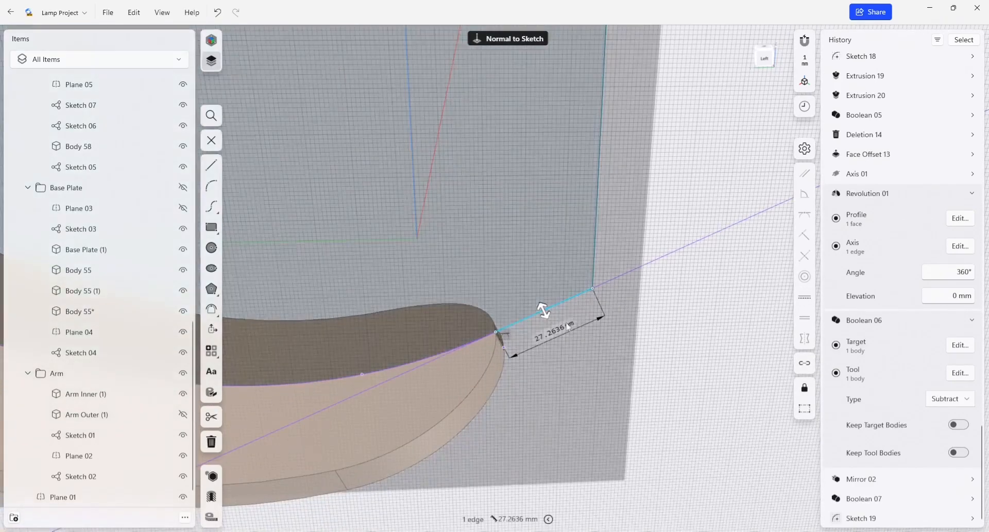
scroll(569, 365, "down", 5)
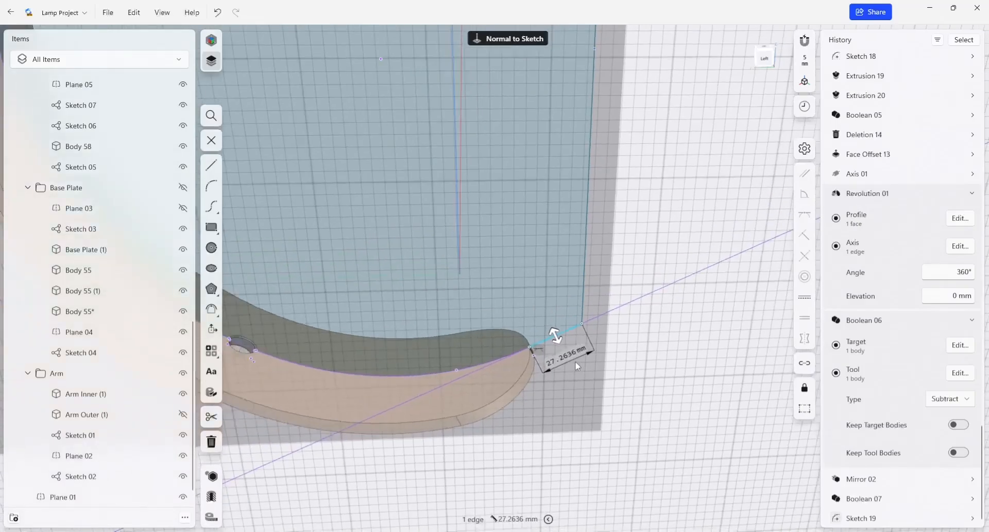
scroll(586, 357, "down", 2)
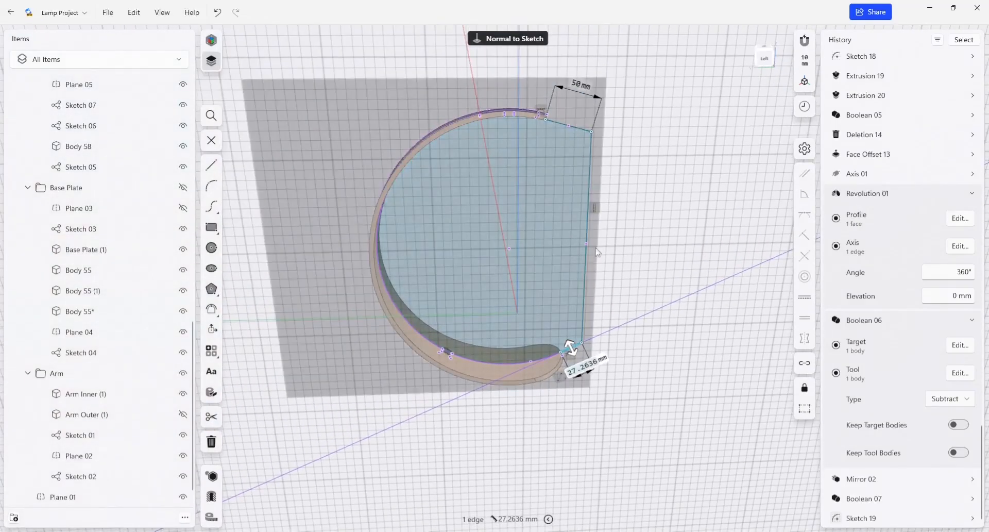
scroll(620, 368, "down", 1)
mouse_move(592, 385)
right_mouse_down()
mouse_move(601, 346)
mouse_move(592, 359)
right_mouse_up()
mouse_move(700, 344)
right_mouse_down()
mouse_move(655, 351)
mouse_move(607, 343)
right_mouse_up()
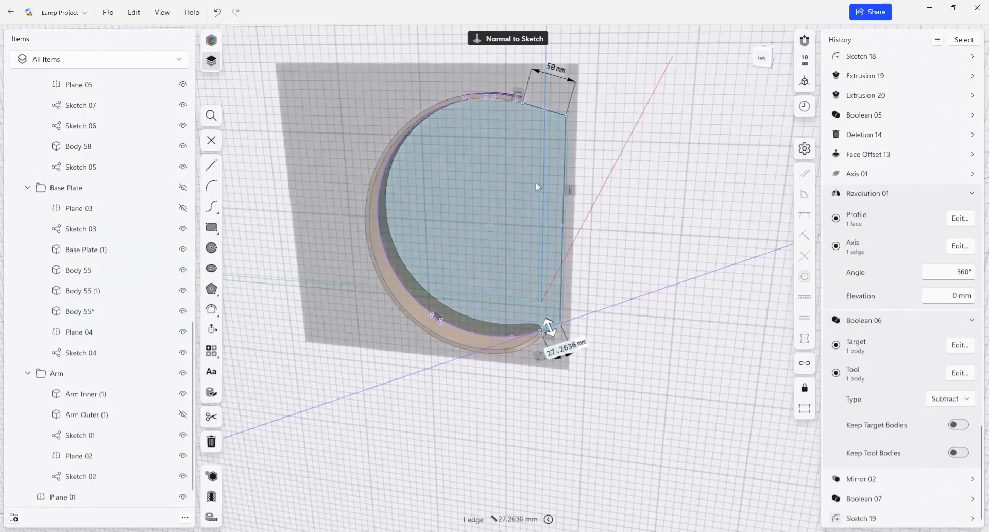
middle_click_drag(665, 223, 657, 223)
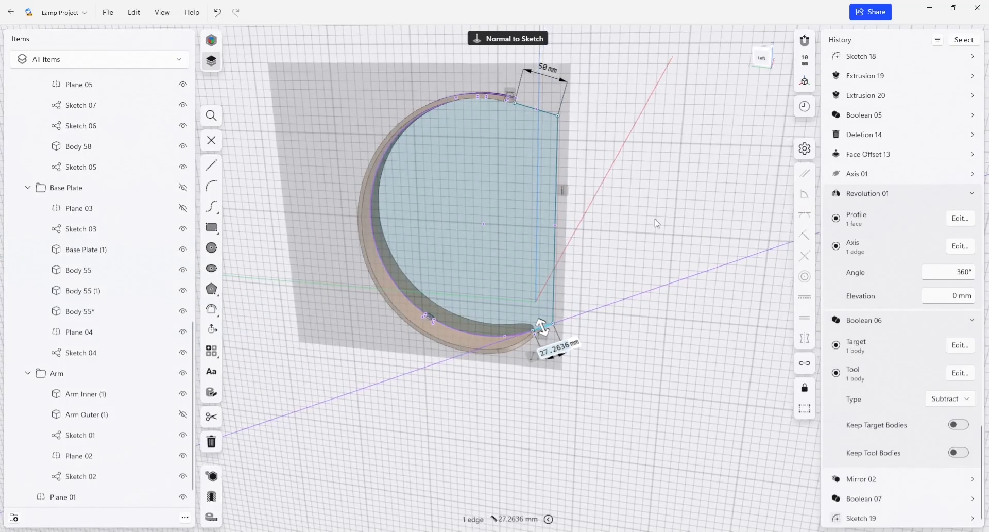
left_click(522, 219)
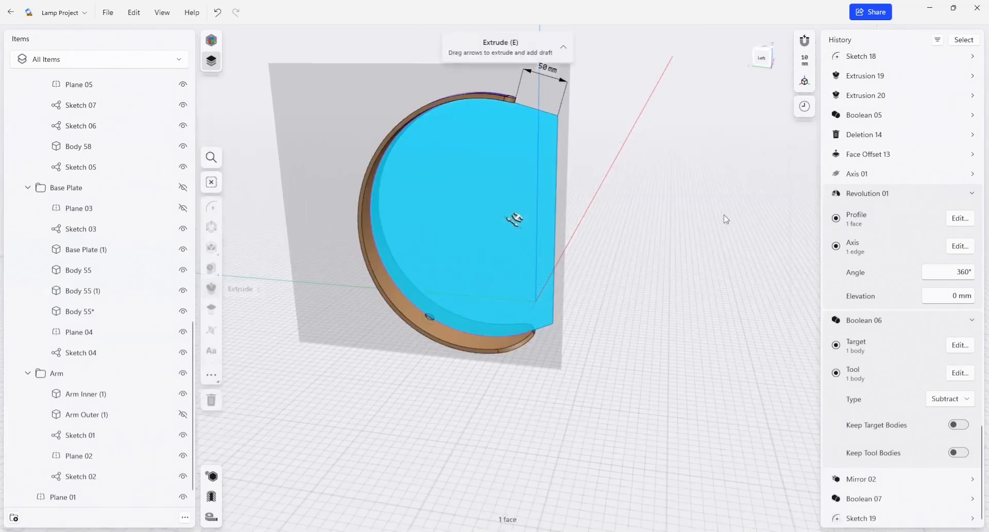
left_click(358, 338)
left_click(386, 286)
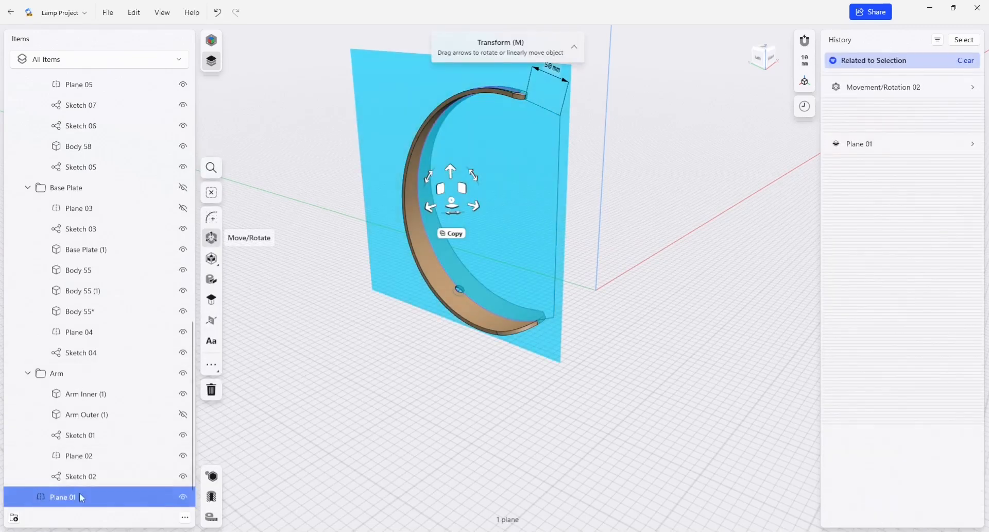
left_click(183, 497)
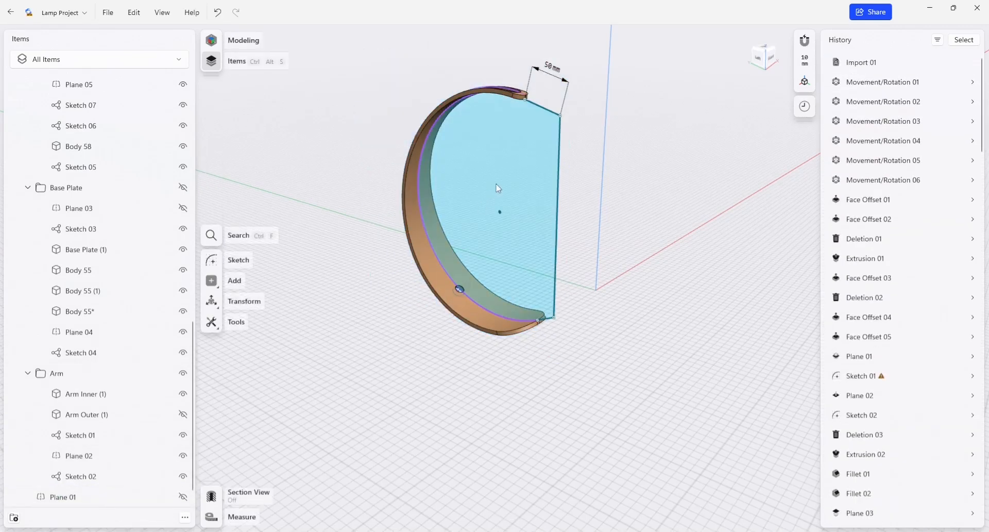
- Extrude the closed profile to one side of the mid-plane with a distance of -50 mm
left_click(453, 220)
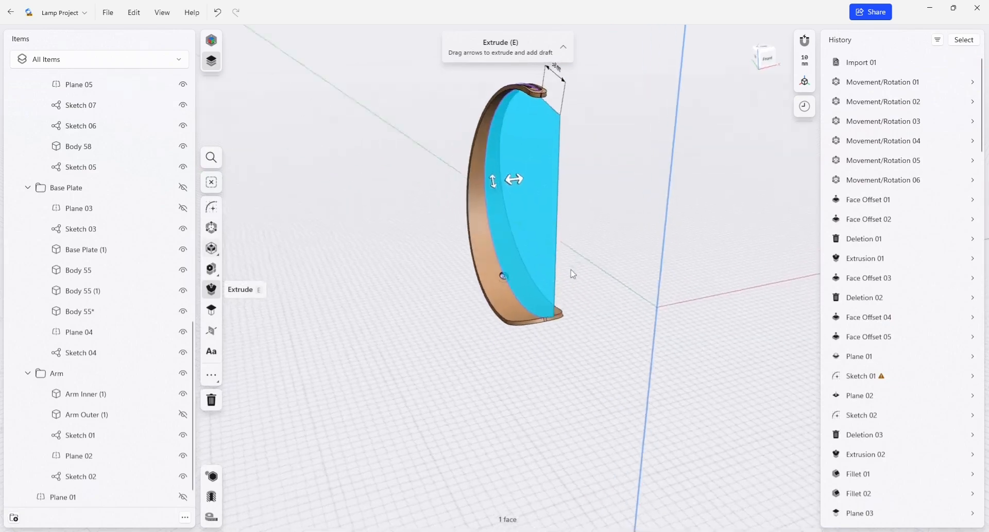
left_click_drag(529, 184, 567, 191)
right_click_drag(625, 234, 524, 223)
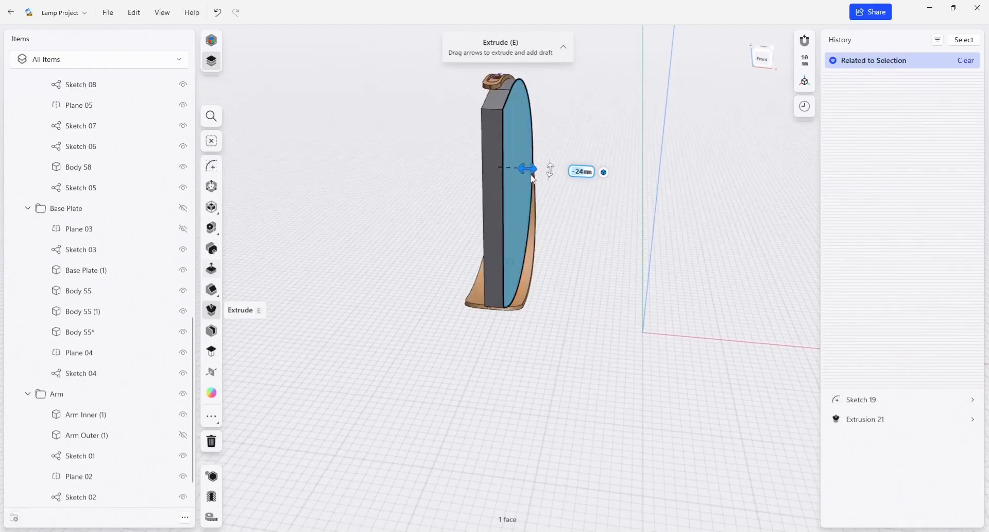
left_click_drag(528, 169, 543, 173)
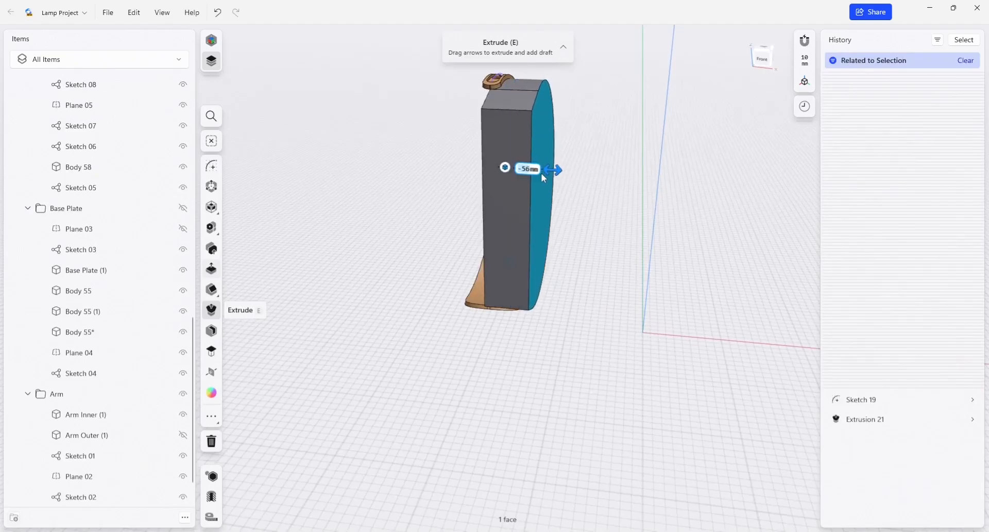
right_click_drag(569, 292, 575, 212)
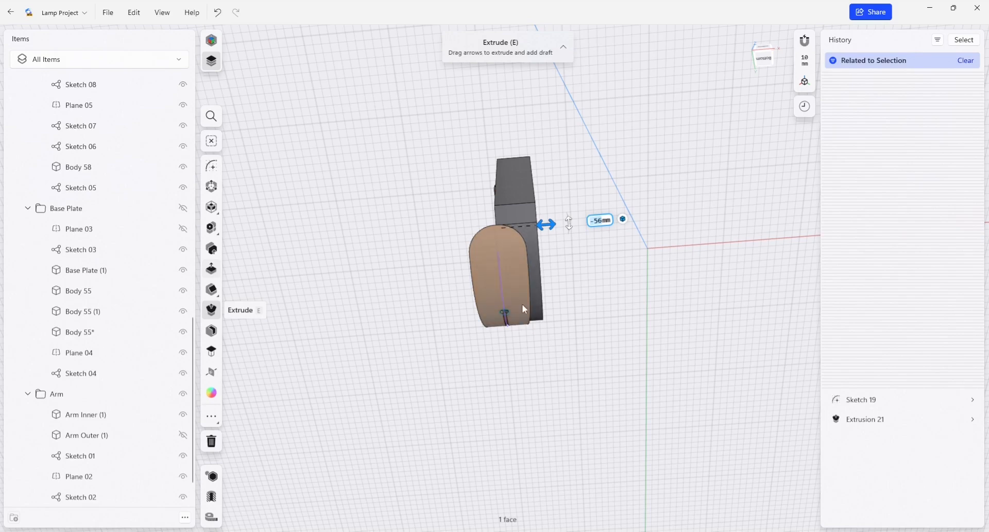
scroll(538, 260, "up", 3)
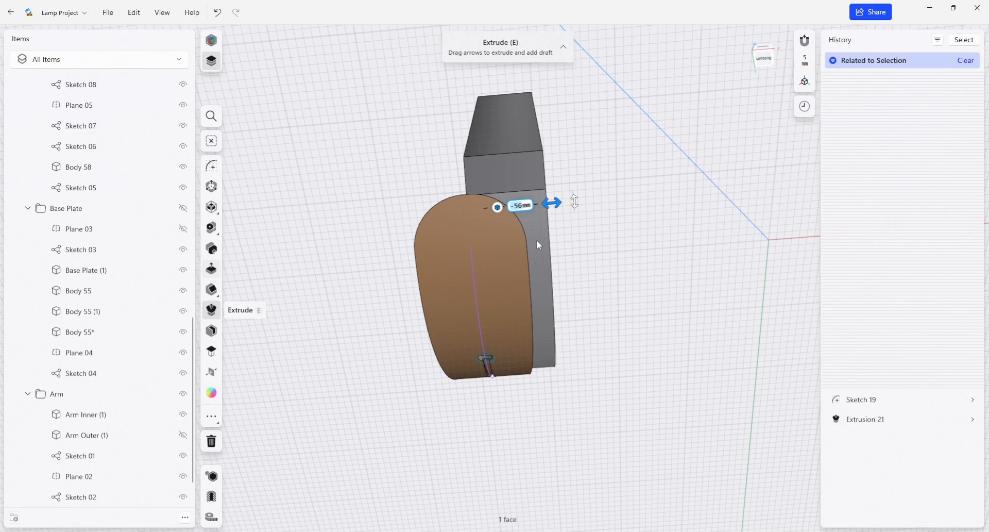
key("BackSpace")
type("-50")
left_click(594, 281)
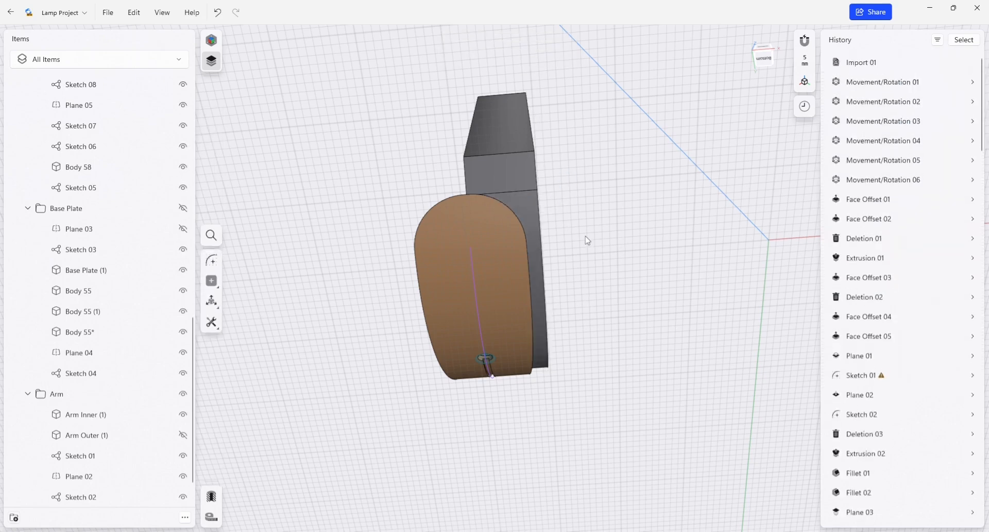
- Examine from several angles how the extruded body fits against the inside of the inner arm
right_click_drag(587, 239, 590, 283)
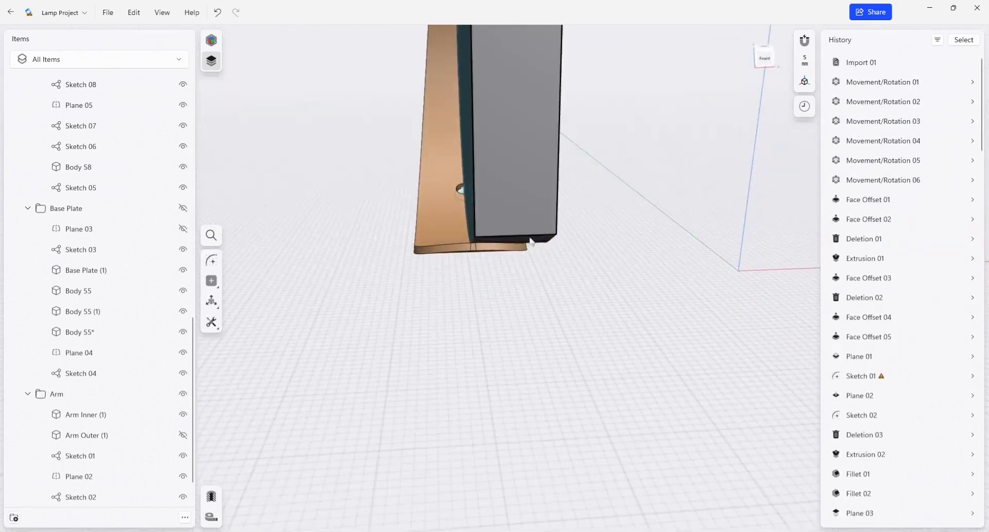
scroll(533, 287, "down", 2)
middle_click_drag(534, 287, 539, 413)
right_click_drag(475, 155, 595, 276)
right_click_drag(605, 188, 634, 155)
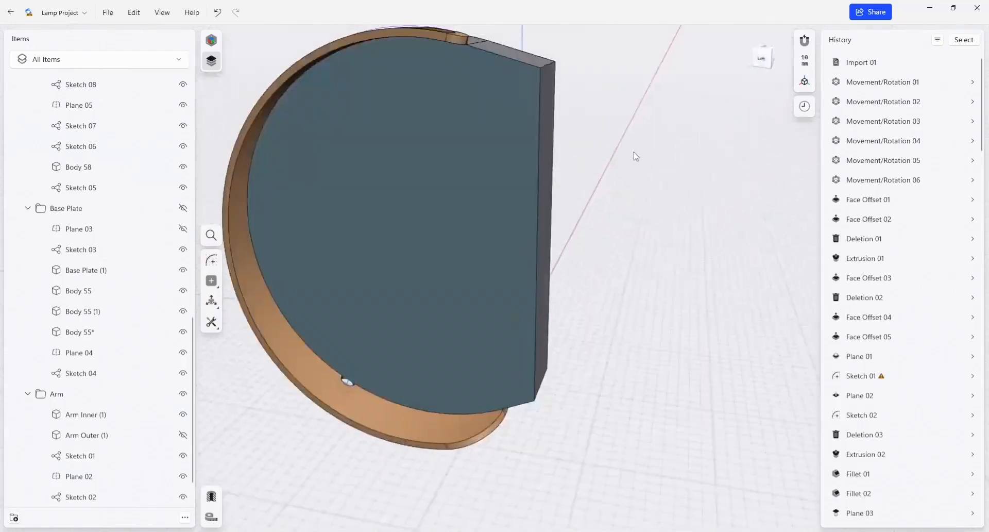
scroll(509, 114, "down", 3)
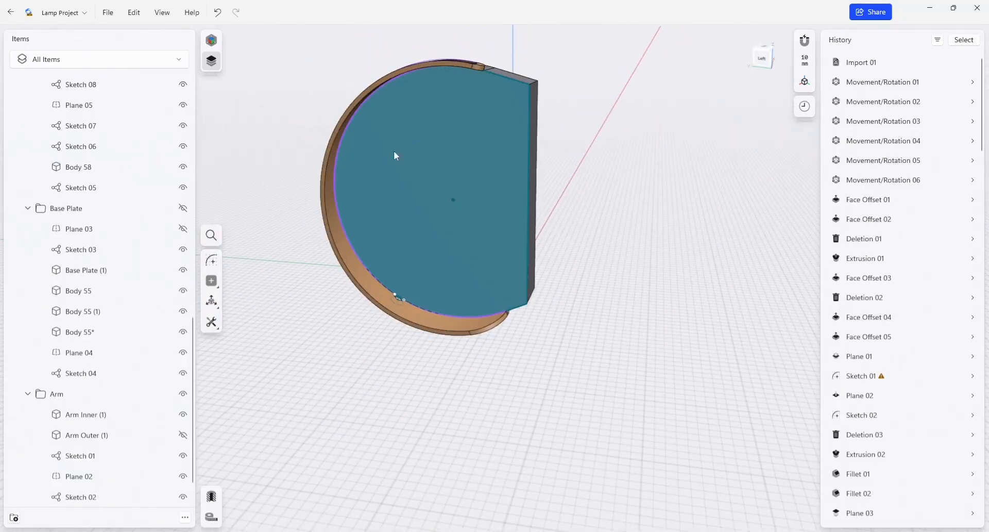
right_click_drag(488, 217, 613, 241)
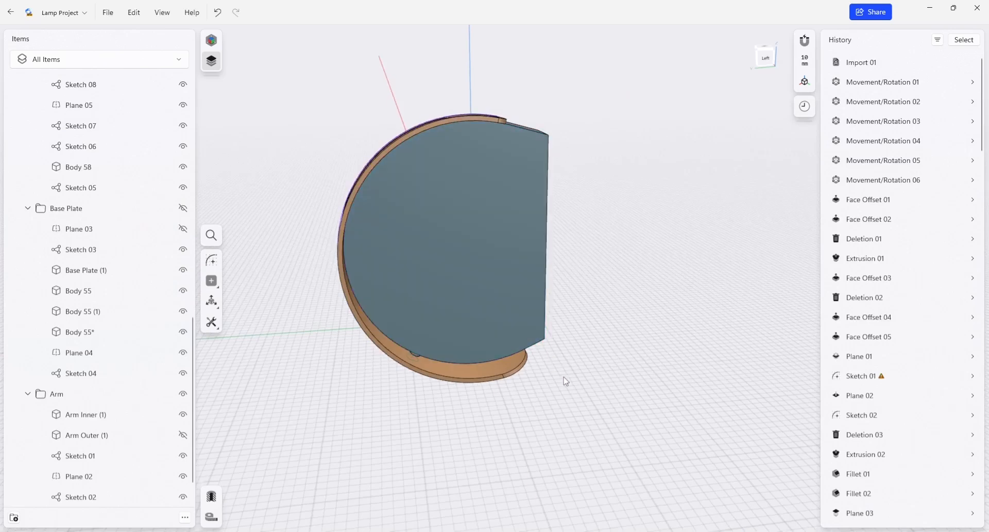
right_click_drag(490, 181, 493, 201)
scroll(506, 180, "up", 2)
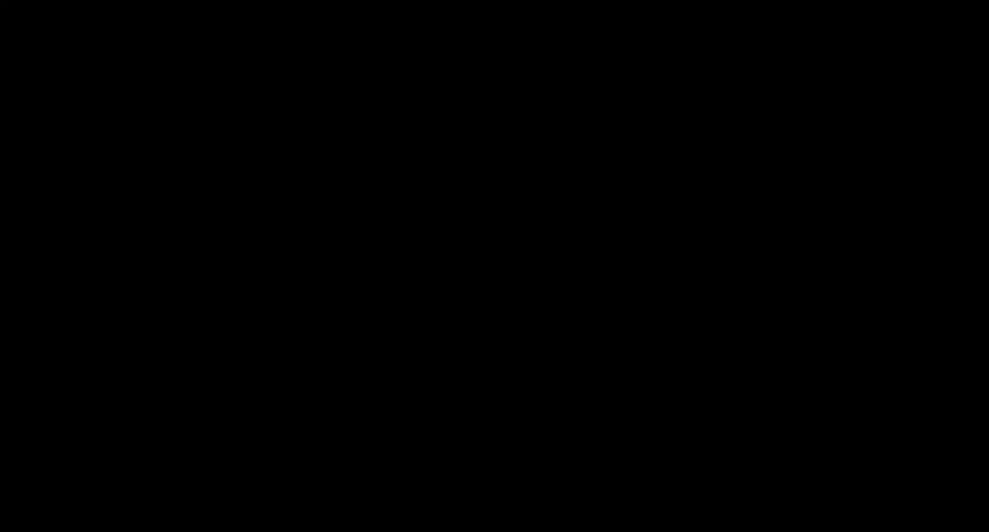